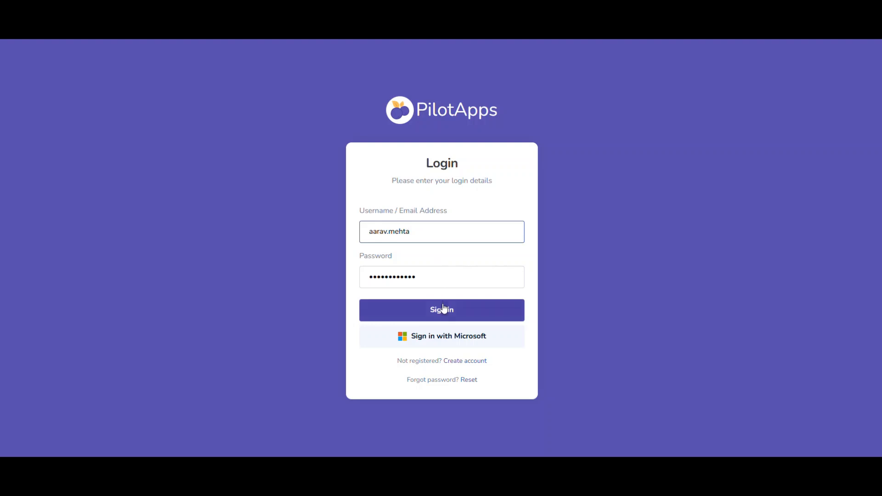
Sign in with the filled-in account details and open the Objectives & Key Results app to review its dashboard charts.
{"action": "left_click", "coordinate": [442, 311]}
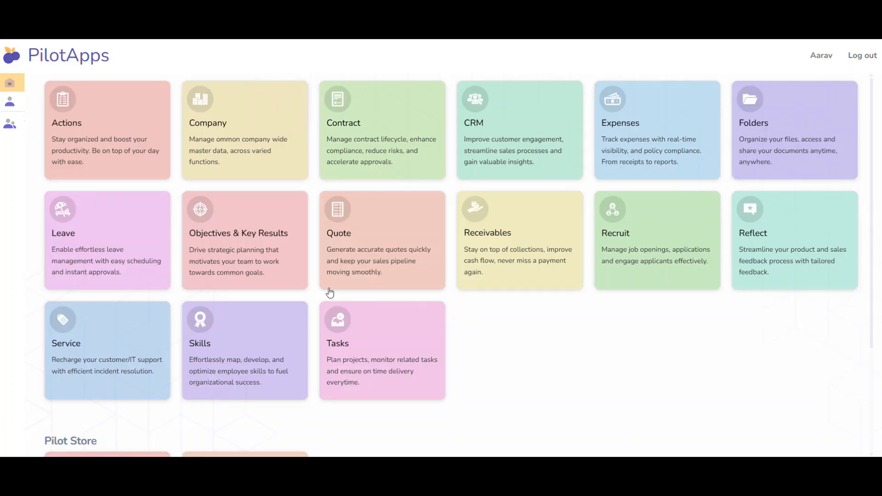
{"action": "left_click", "coordinate": [279, 262]}
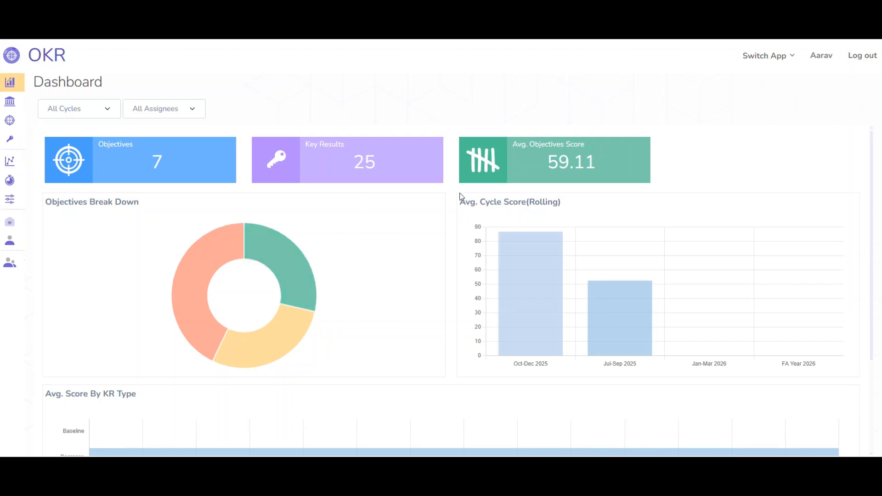
{"action": "scroll", "coordinate": [446, 285], "scroll_direction": "down", "scroll_amount": 3}
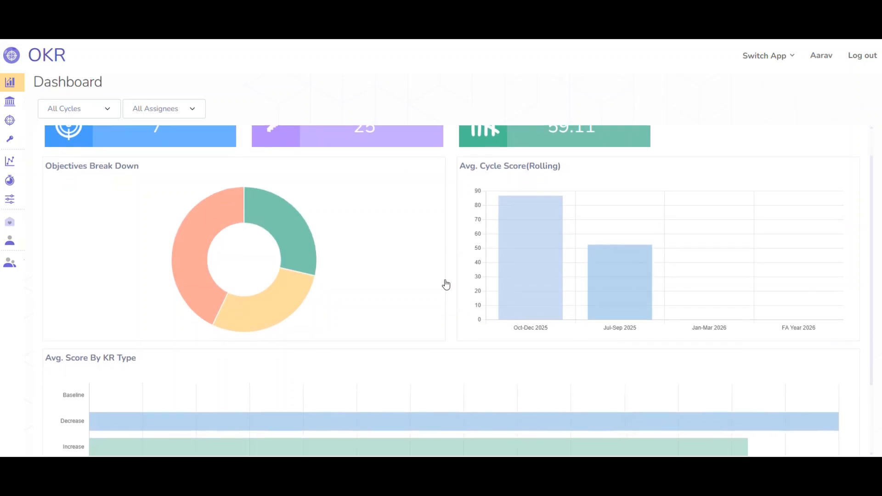
{"action": "scroll", "coordinate": [446, 285], "scroll_direction": "down", "scroll_amount": 1}
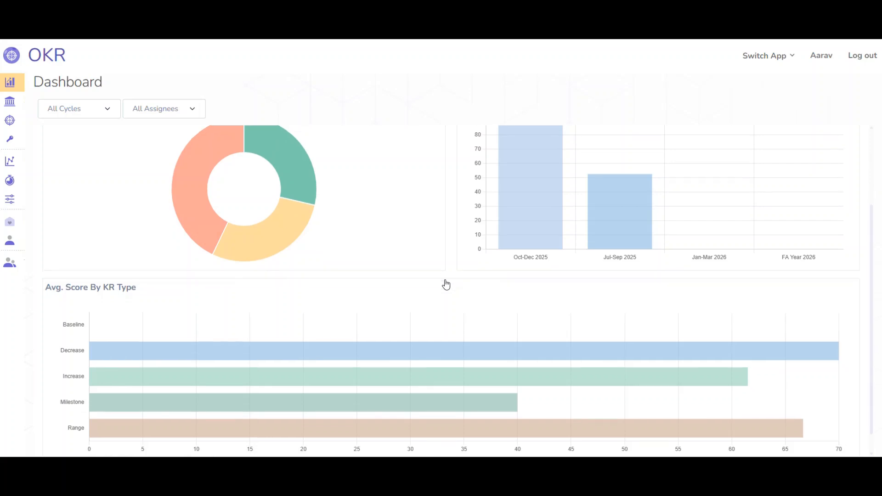
Open the Strategy Map and expand "Establish operational stability & win early clients" to review its child items.
{"action": "mouse_move", "coordinate": [17, 106]}
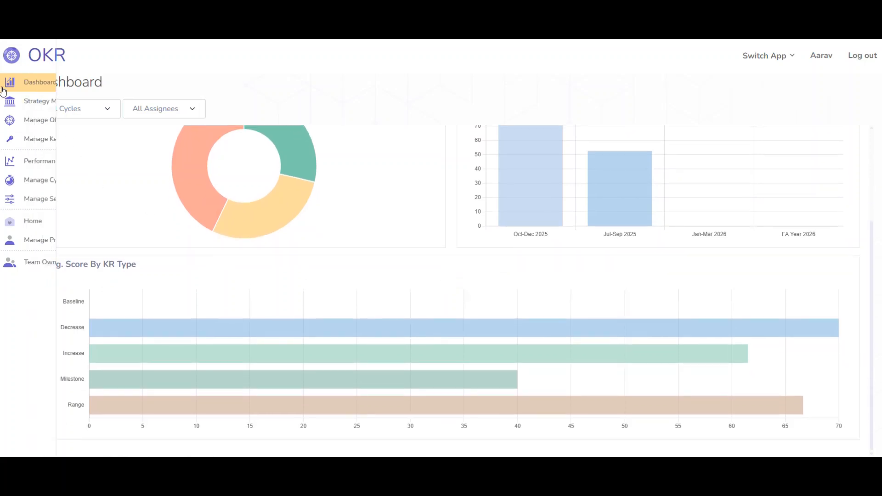
{"action": "left_click", "coordinate": [17, 106]}
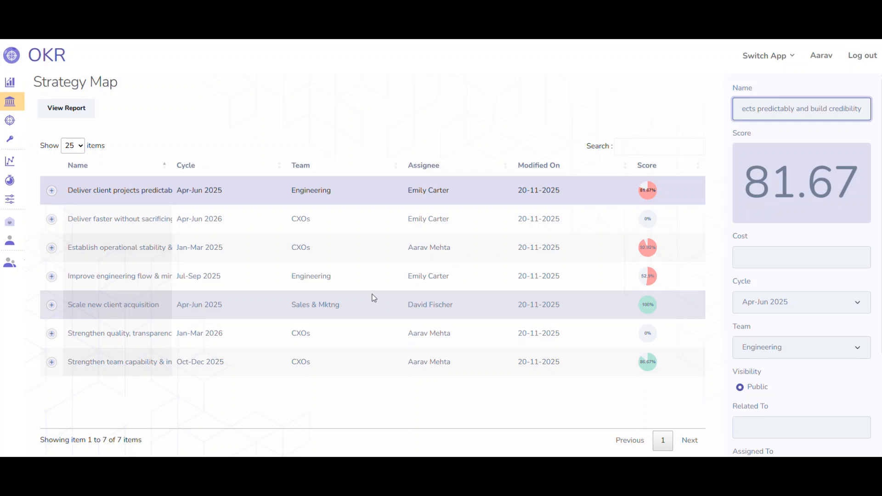
{"action": "left_click", "coordinate": [52, 248]}
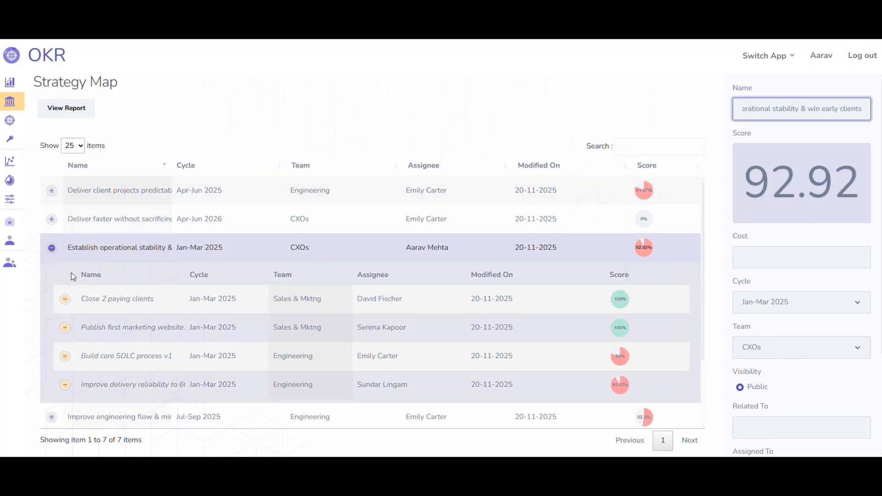
{"action": "scroll", "coordinate": [139, 339], "scroll_direction": "down", "scroll_amount": 3}
{"action": "scroll", "coordinate": [141, 339], "scroll_direction": "up", "scroll_amount": 1}
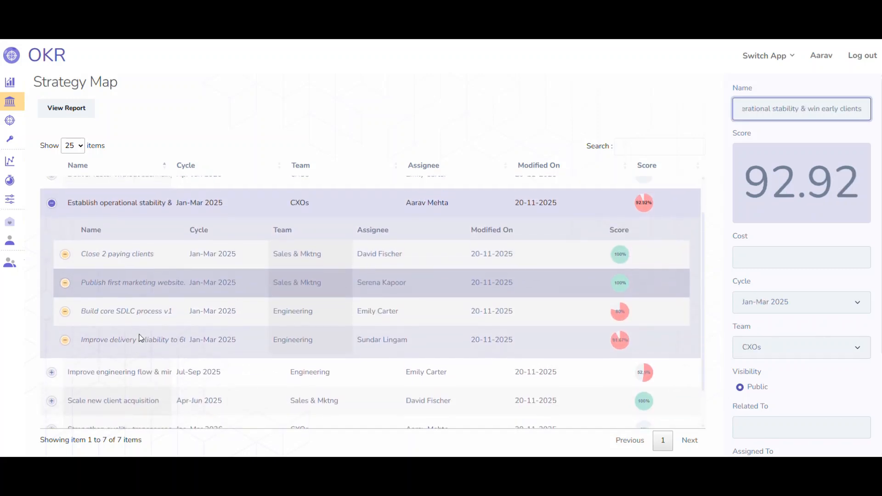
From the objectives list, open the key results of the "Scale new client acquisition" objective.
{"action": "left_click", "coordinate": [8, 119]}
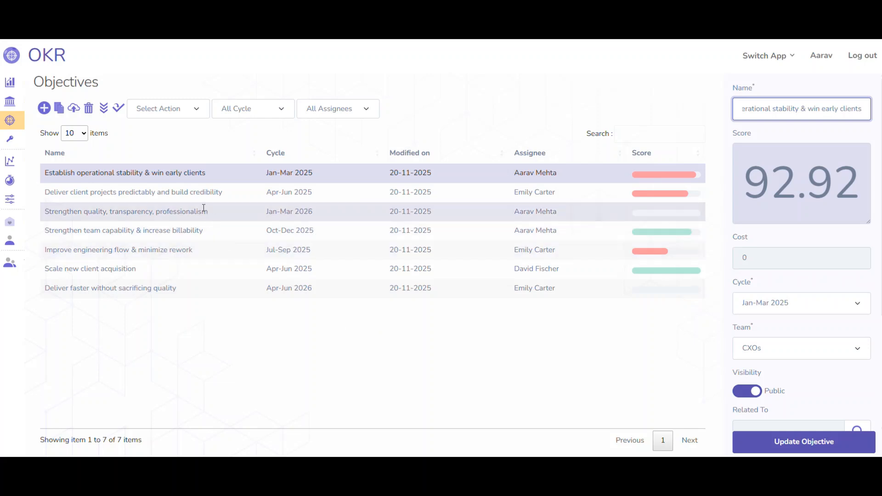
{"action": "left_click", "coordinate": [236, 269]}
{"action": "left_click", "coordinate": [168, 108]}
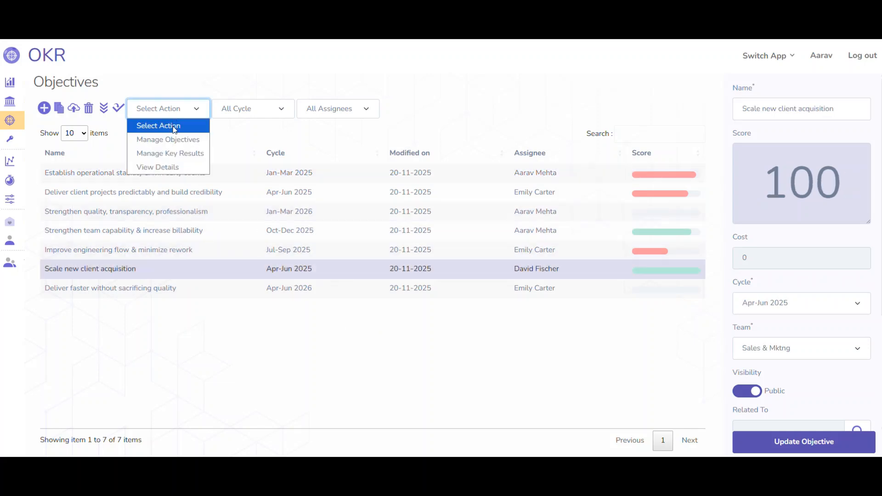
{"action": "left_click", "coordinate": [177, 153]}
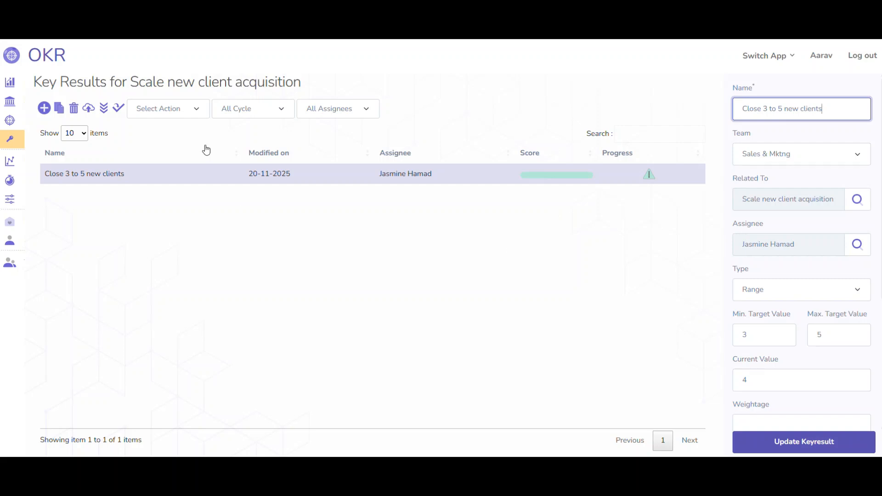
Open the Performance Dashboard and review its score charts and the objectives and key results breakdowns.
{"action": "mouse_move", "coordinate": [11, 173]}
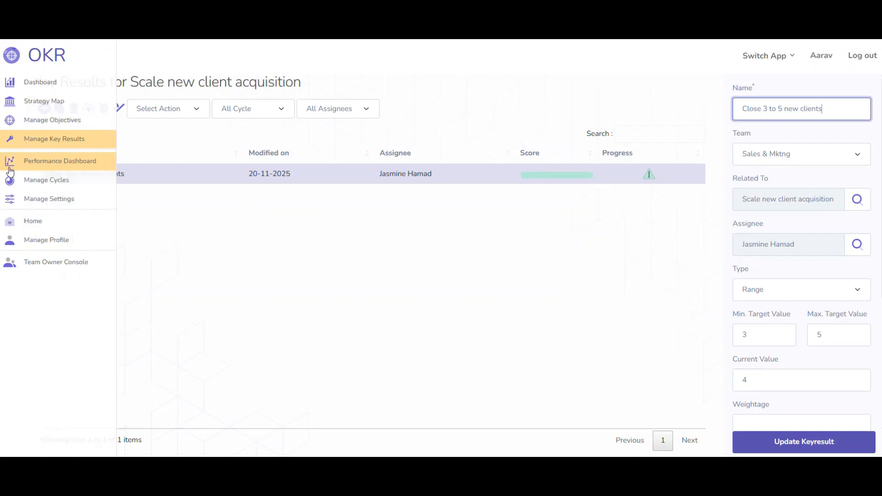
{"action": "left_click", "coordinate": [14, 168]}
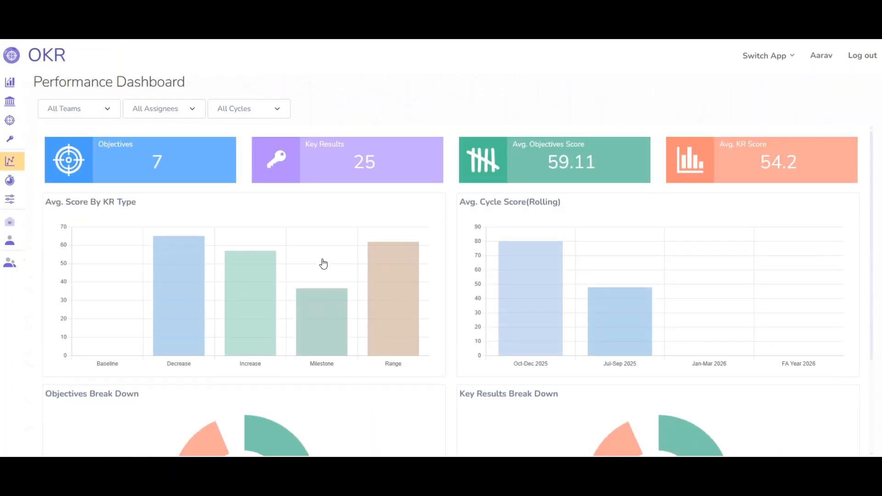
{"action": "scroll", "coordinate": [324, 264], "scroll_direction": "down", "scroll_amount": 3}
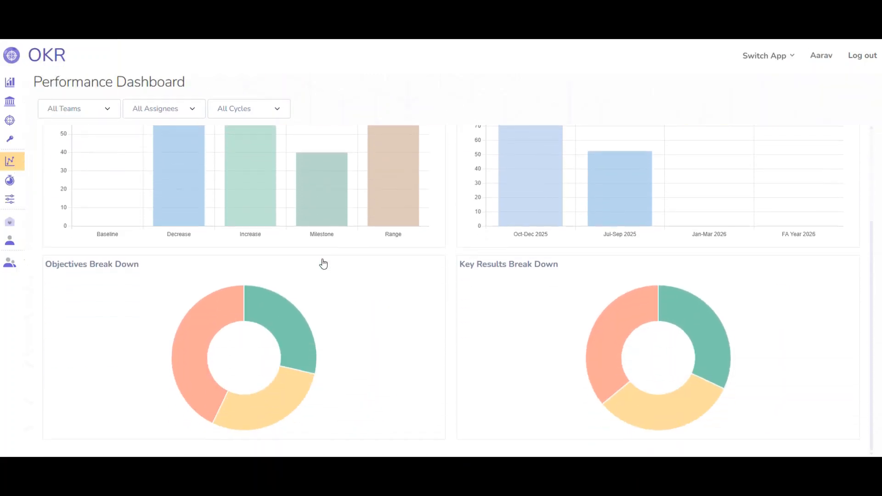
{"action": "scroll", "coordinate": [323, 262], "scroll_direction": "up", "scroll_amount": 3}
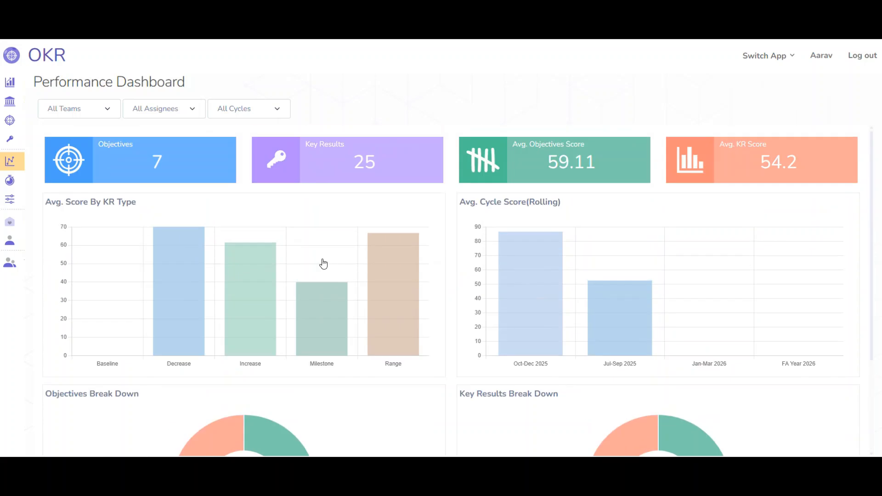
Filter the Performance Dashboard by the assignee of the "Close 3 to 5 new clients" key result and inspect the Key Results Break Down.
{"action": "left_click", "coordinate": [150, 111]}
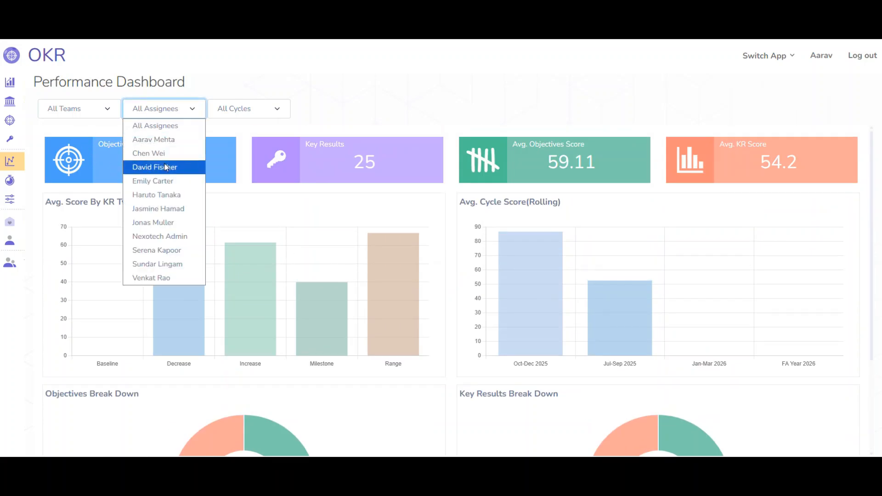
{"action": "left_click", "coordinate": [177, 210]}
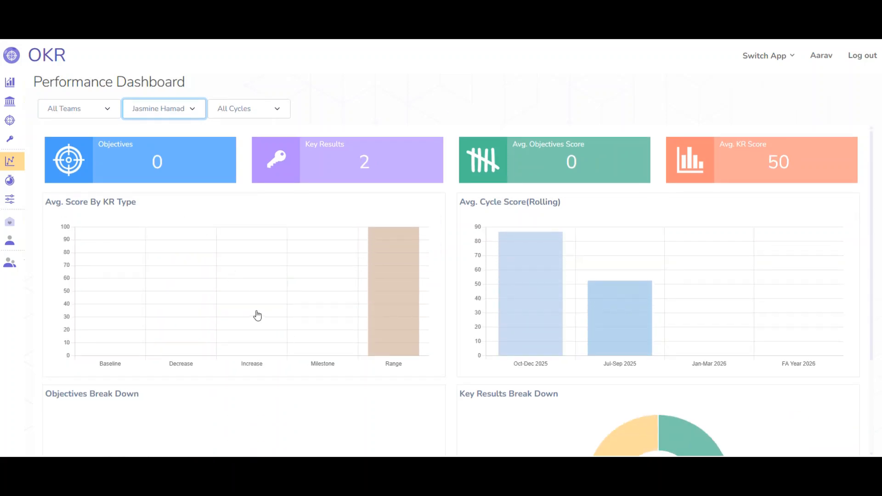
{"action": "scroll", "coordinate": [256, 315], "scroll_direction": "down", "scroll_amount": 3}
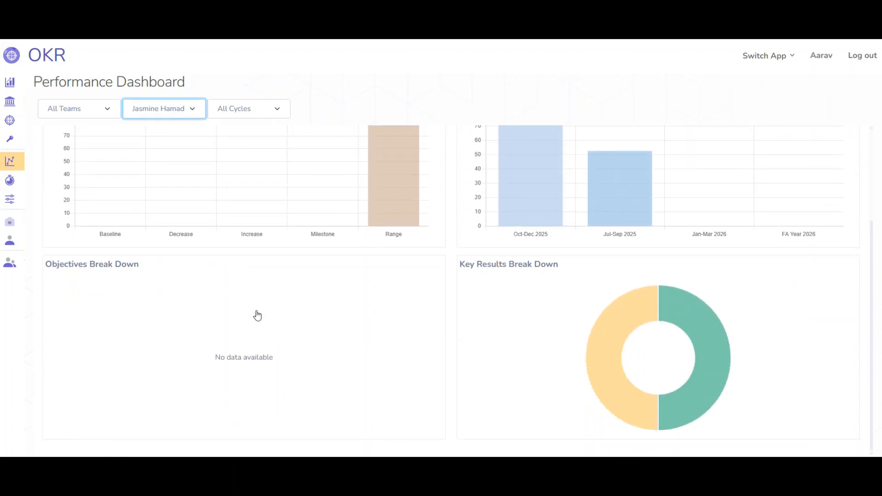
{"action": "mouse_move", "coordinate": [617, 349]}
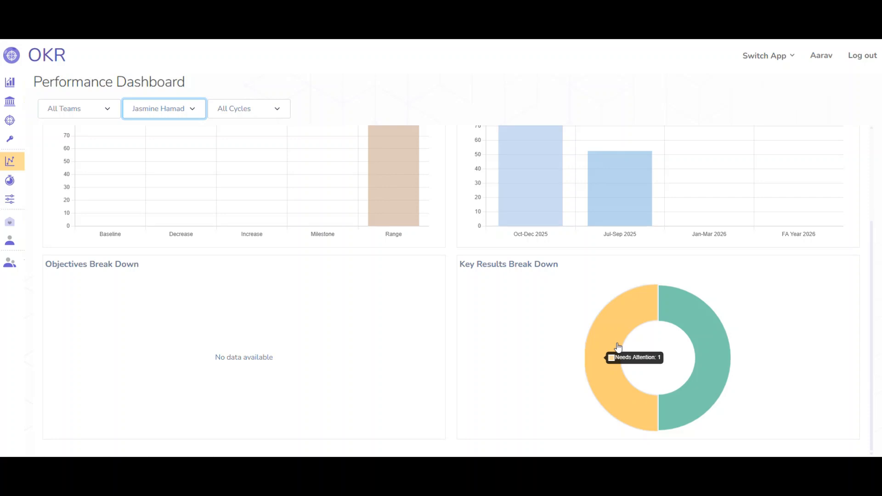
{"action": "mouse_move", "coordinate": [724, 336]}
{"action": "scroll", "coordinate": [419, 344], "scroll_direction": "up", "scroll_amount": 3}
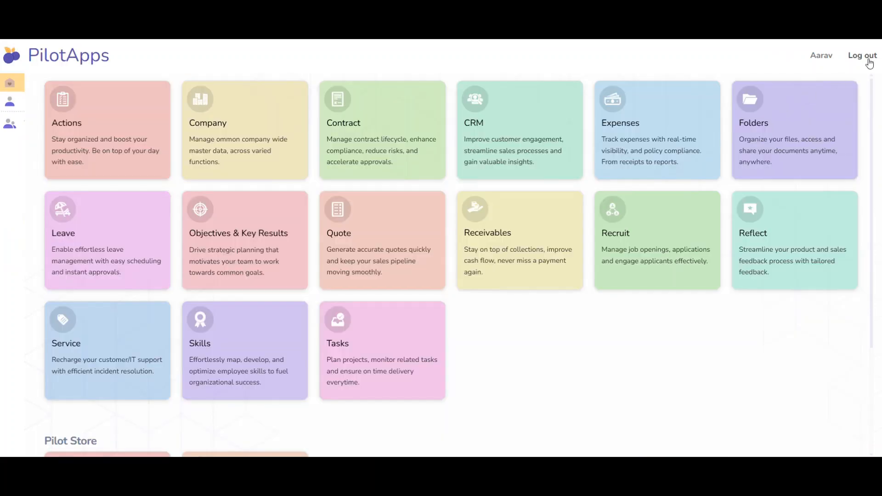
Log out of the current account, sign in as the sales user, and open the CRM app.
{"action": "left_click", "coordinate": [866, 55]}
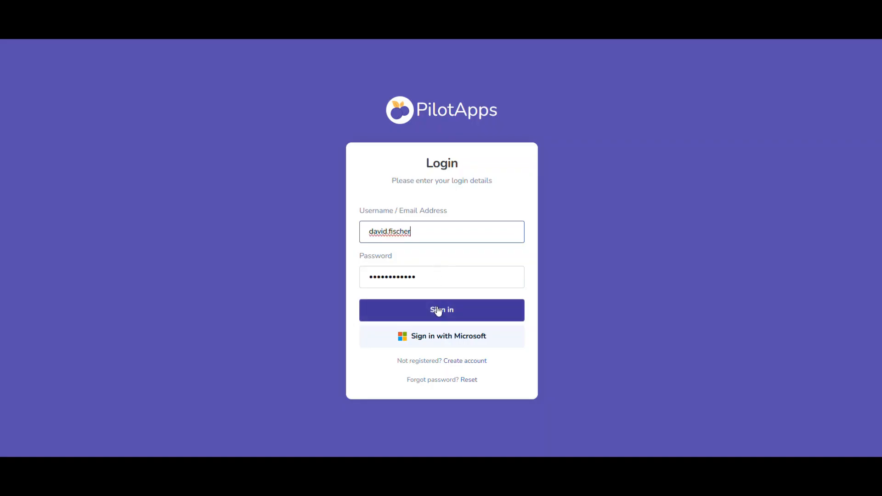
{"action": "left_click", "coordinate": [438, 311]}
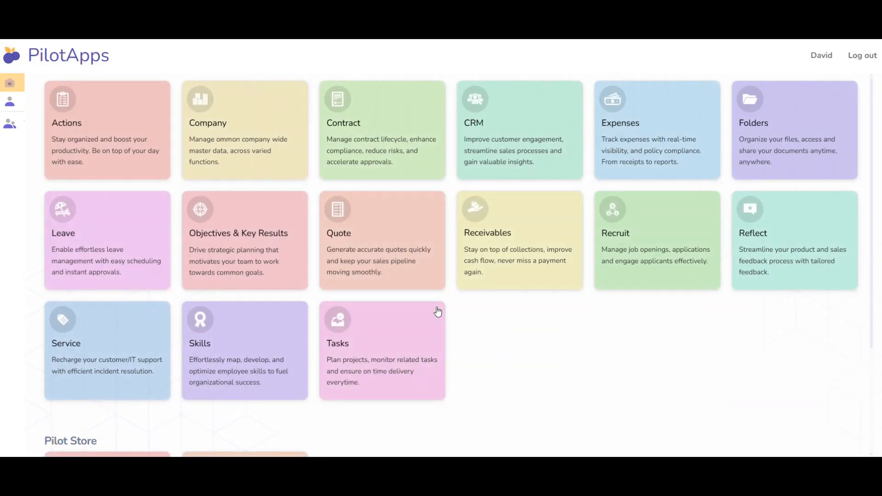
{"action": "left_click", "coordinate": [479, 132]}
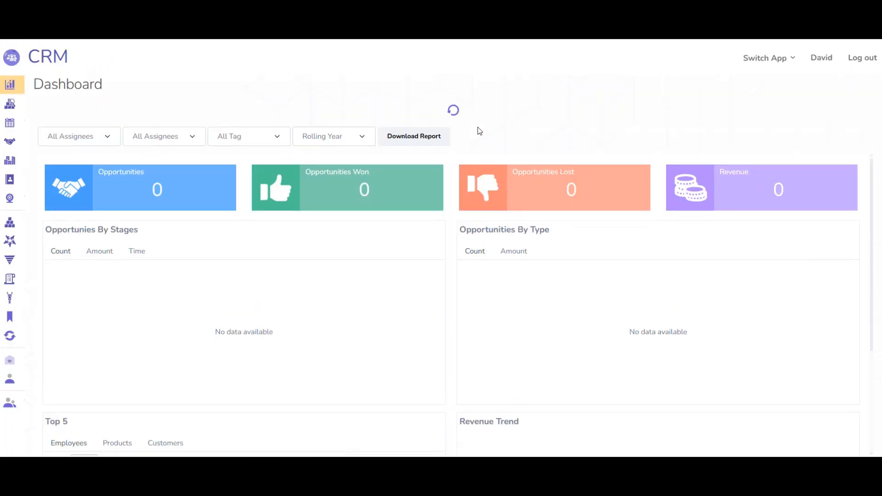
Review the CRM dashboard's opportunities by stage, top 5 employees and revenue trend.
{"action": "mouse_move", "coordinate": [388, 262]}
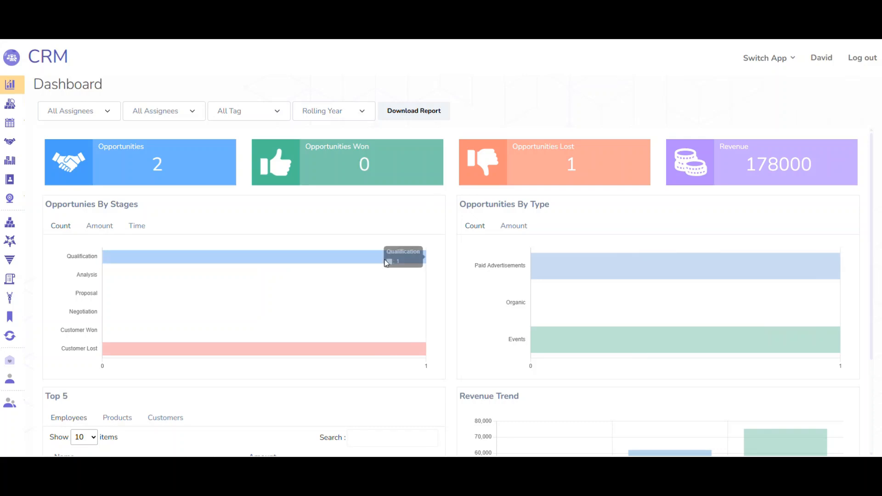
{"action": "scroll", "coordinate": [288, 304], "scroll_direction": "down", "scroll_amount": 3}
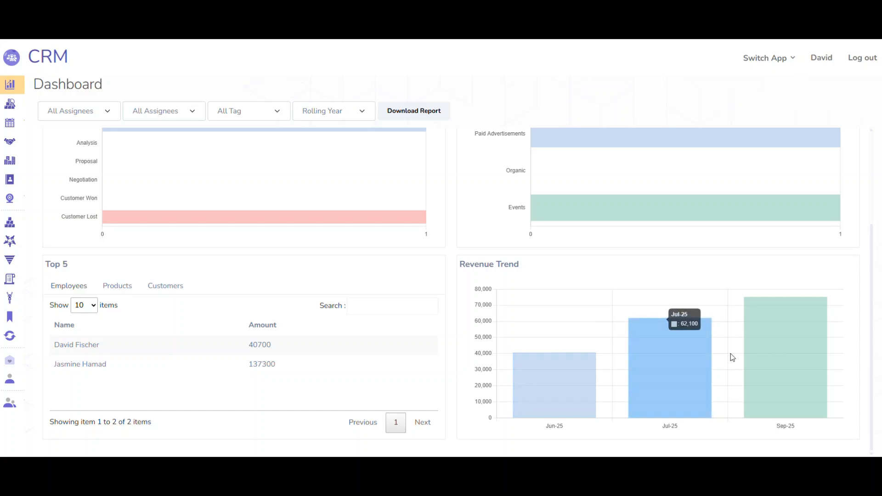
{"action": "mouse_move", "coordinate": [762, 348]}
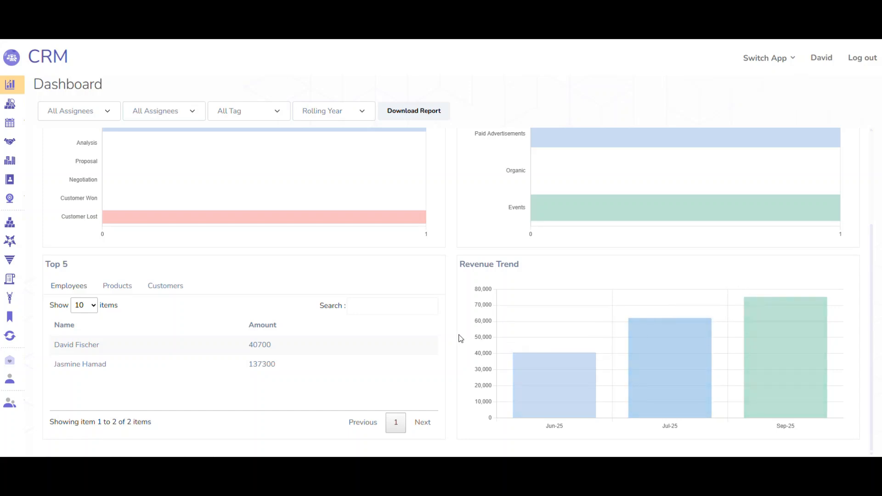
{"action": "scroll", "coordinate": [461, 339], "scroll_direction": "up", "scroll_amount": 3}
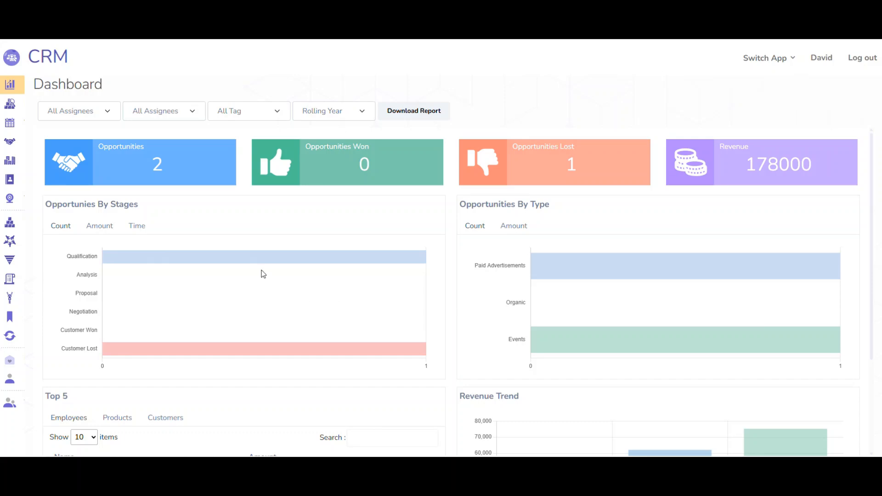
From the opportunities list, open the products of the "StockVision Europe (Inventory SaaS)" opportunity.
{"action": "mouse_move", "coordinate": [7, 189]}
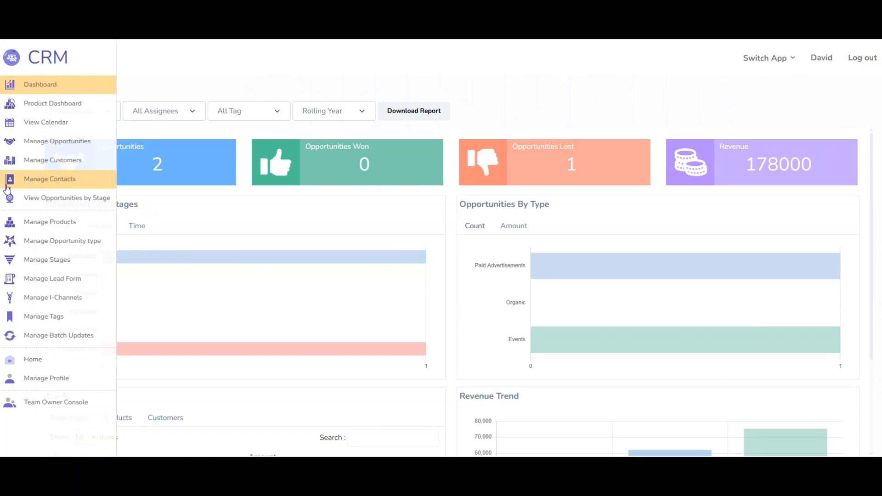
{"action": "left_click", "coordinate": [34, 146]}
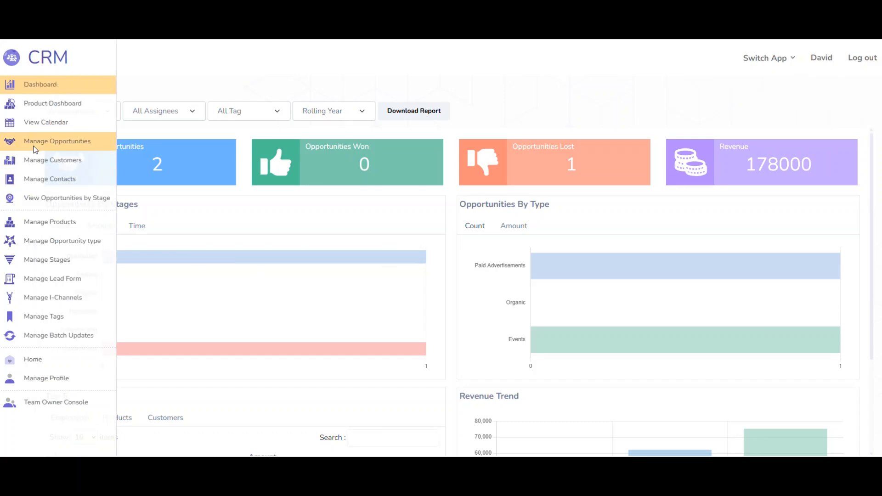
{"action": "left_click", "coordinate": [178, 111]}
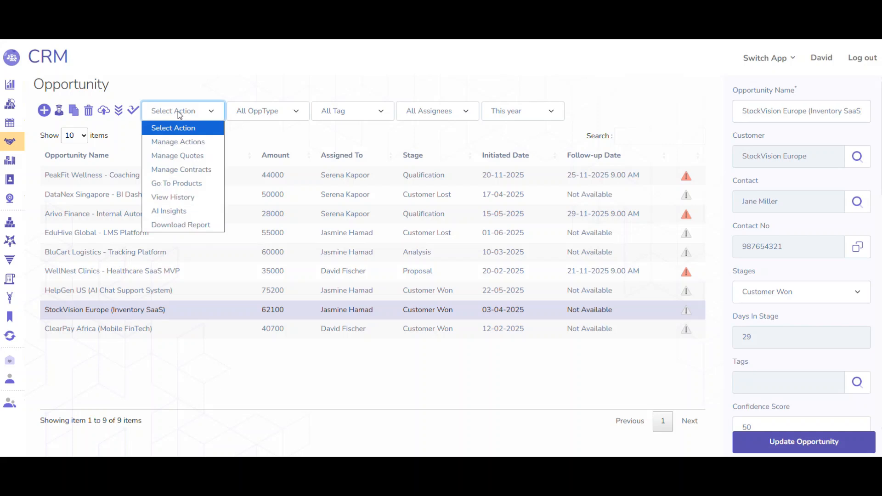
{"action": "left_click", "coordinate": [183, 188]}
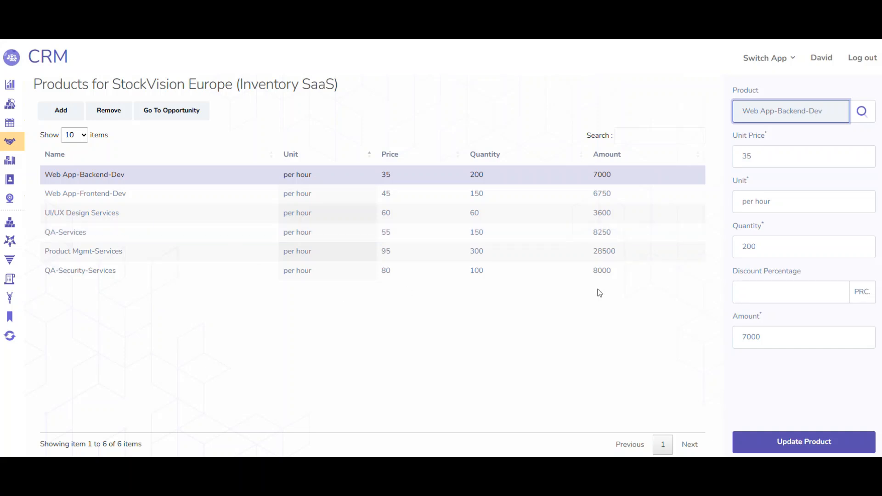
Return to the opportunities and open the quotes for "StockVision Europe (Inventory SaaS)", reviewing the quote's welcome prompt and terms and conditions.
{"action": "left_click", "coordinate": [158, 107]}
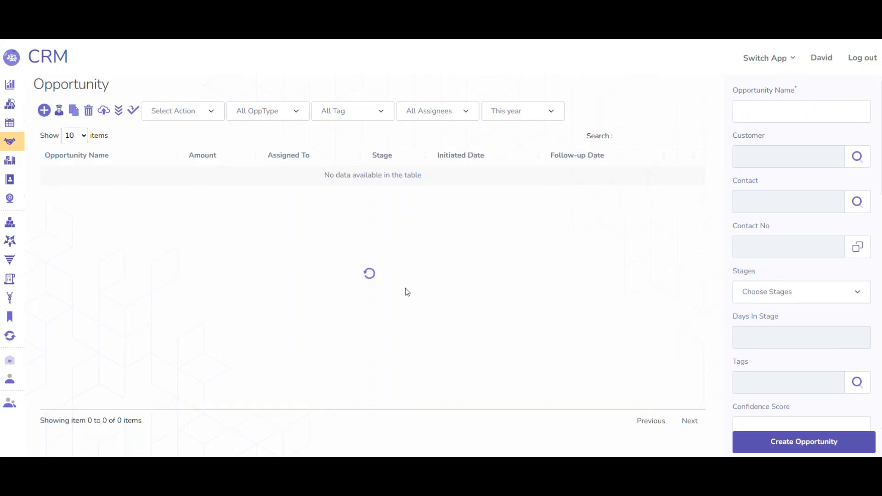
{"action": "left_click", "coordinate": [391, 309]}
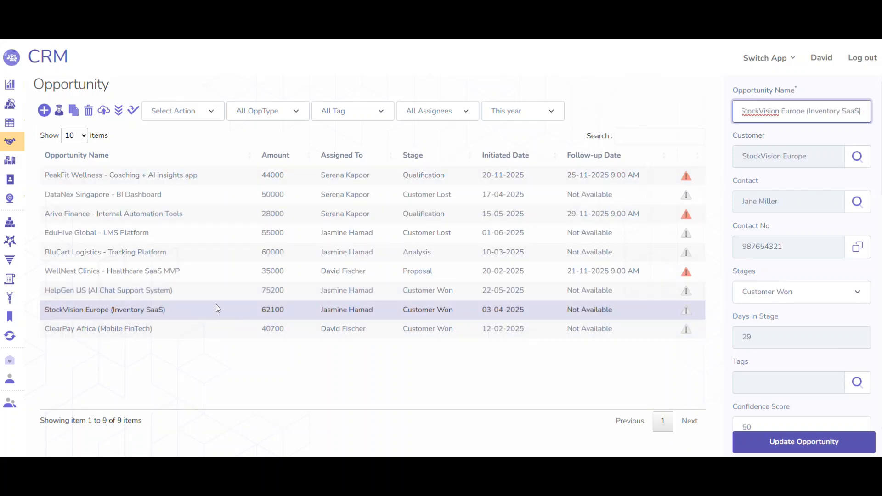
{"action": "left_click", "coordinate": [194, 104]}
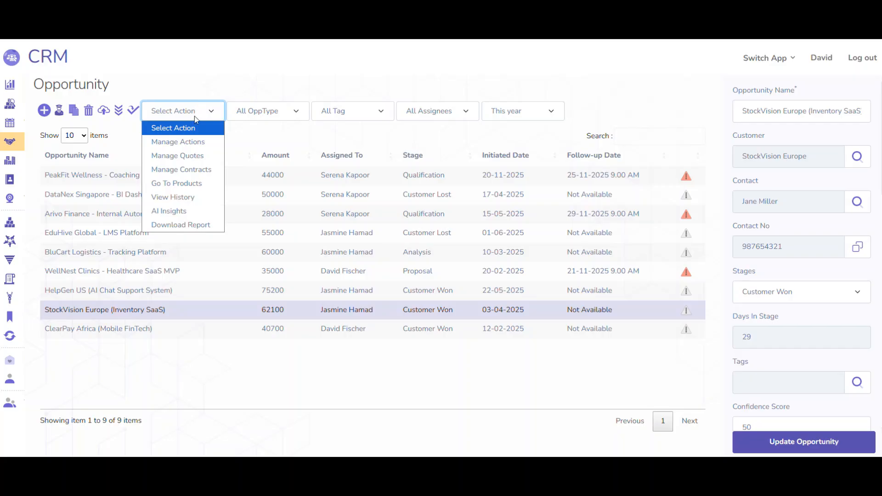
{"action": "left_click", "coordinate": [187, 160]}
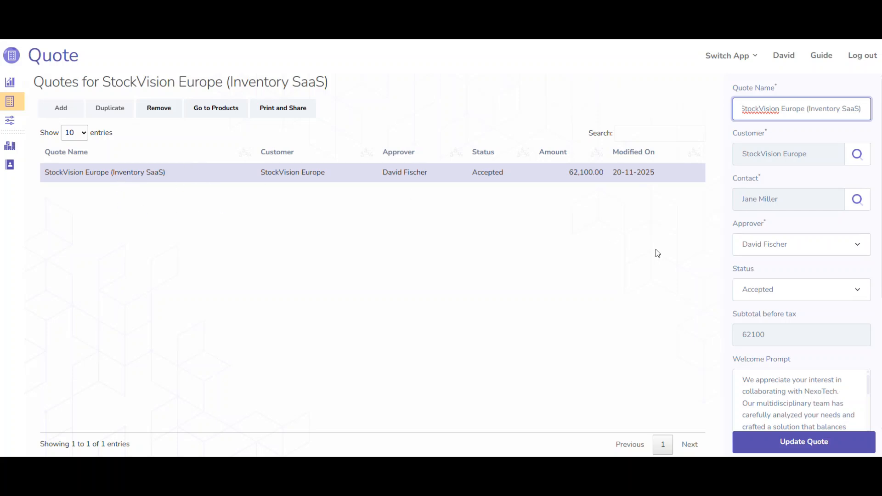
{"action": "scroll", "coordinate": [838, 248], "scroll_direction": "down", "scroll_amount": 3}
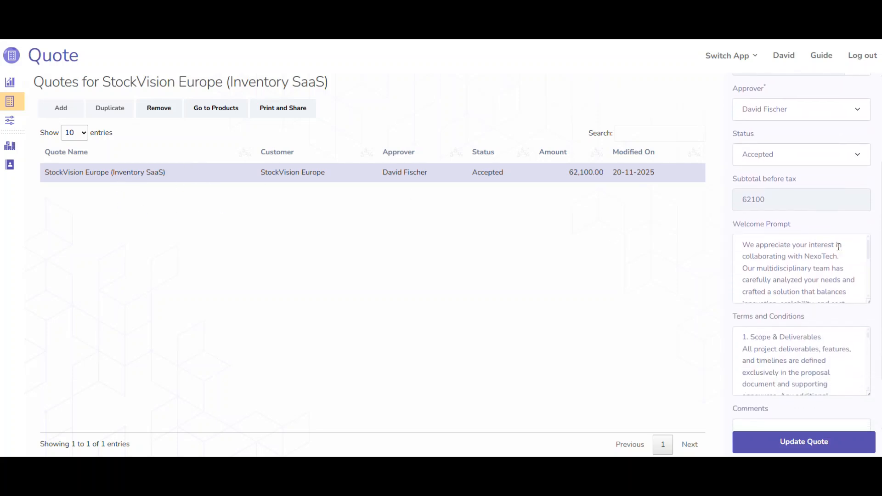
Finish reading the quote's welcome prompt and open its printable quotation to review the line items, total and terms and conditions.
{"action": "scroll", "coordinate": [839, 246], "scroll_direction": "down", "scroll_amount": 1}
{"action": "scroll", "coordinate": [839, 246], "scroll_direction": "down", "scroll_amount": 1}
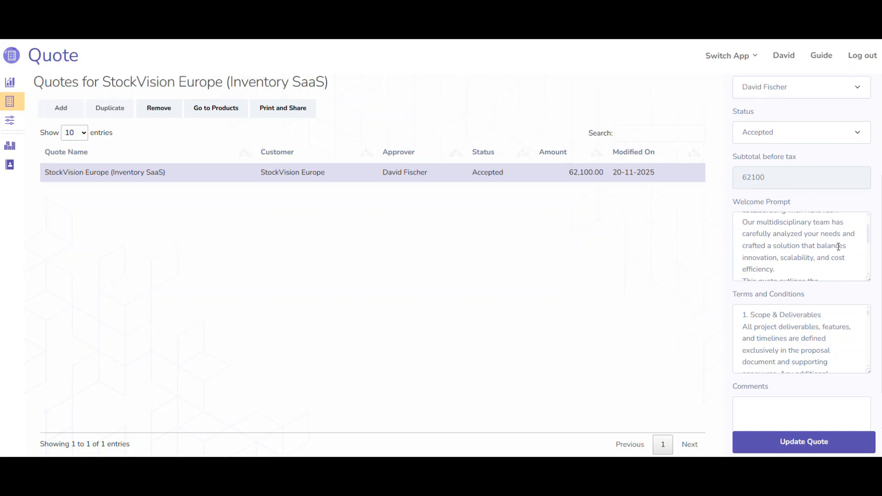
{"action": "scroll", "coordinate": [839, 247], "scroll_direction": "up", "scroll_amount": 5}
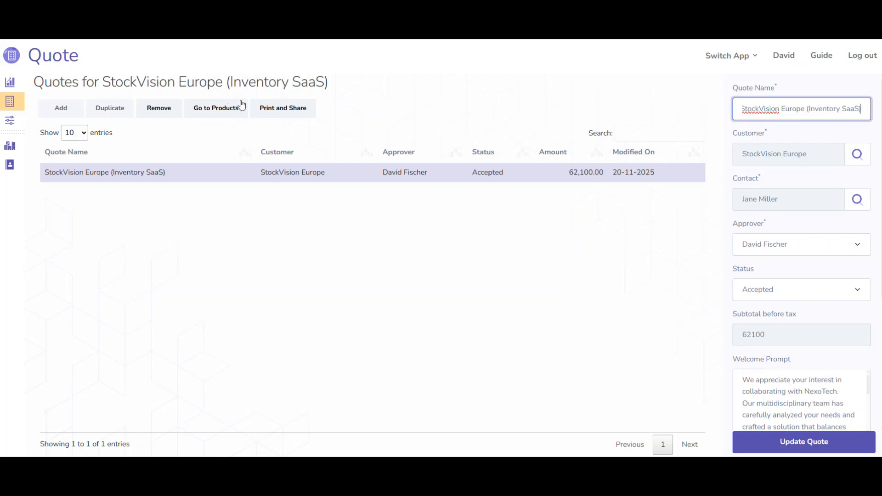
{"action": "left_click", "coordinate": [272, 111]}
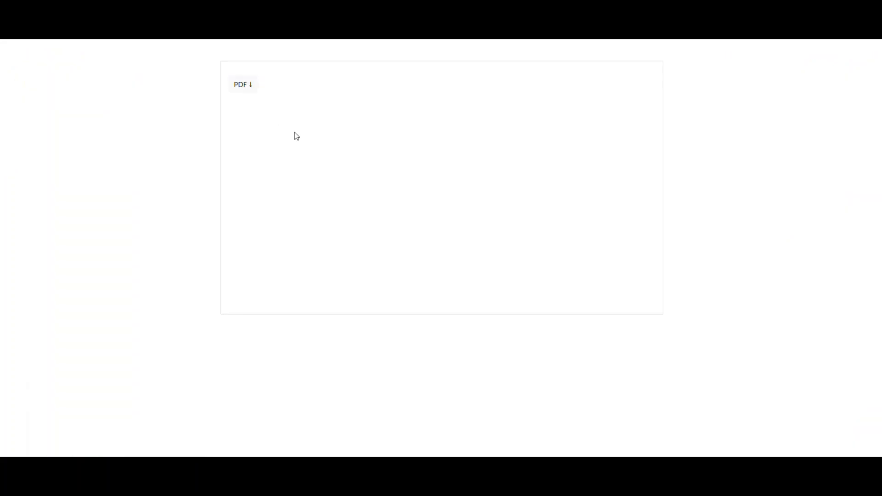
{"action": "scroll", "coordinate": [370, 217], "scroll_direction": "down", "scroll_amount": 2}
{"action": "scroll", "coordinate": [372, 218], "scroll_direction": "down", "scroll_amount": 1}
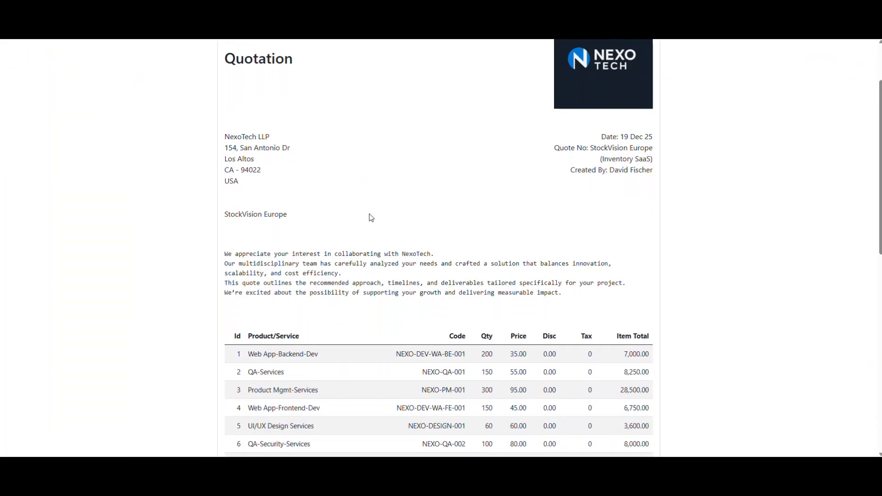
{"action": "scroll", "coordinate": [371, 217], "scroll_direction": "down", "scroll_amount": 6}
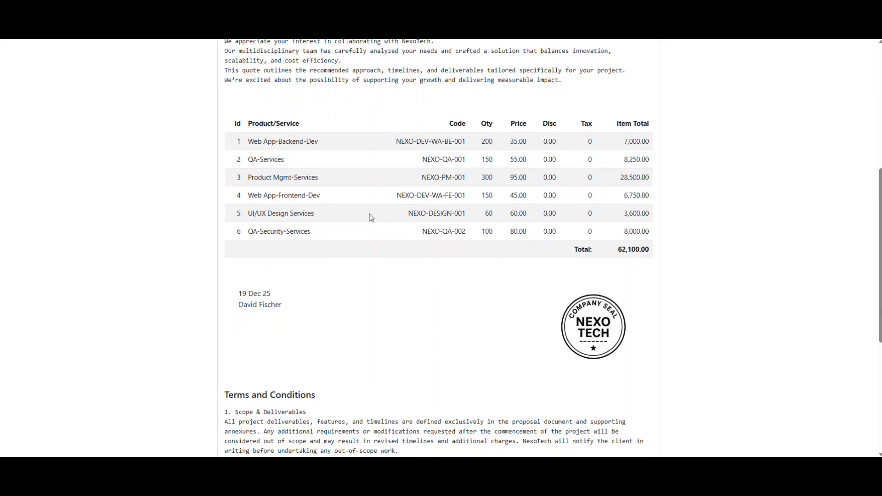
{"action": "scroll", "coordinate": [371, 218], "scroll_direction": "down", "scroll_amount": 7}
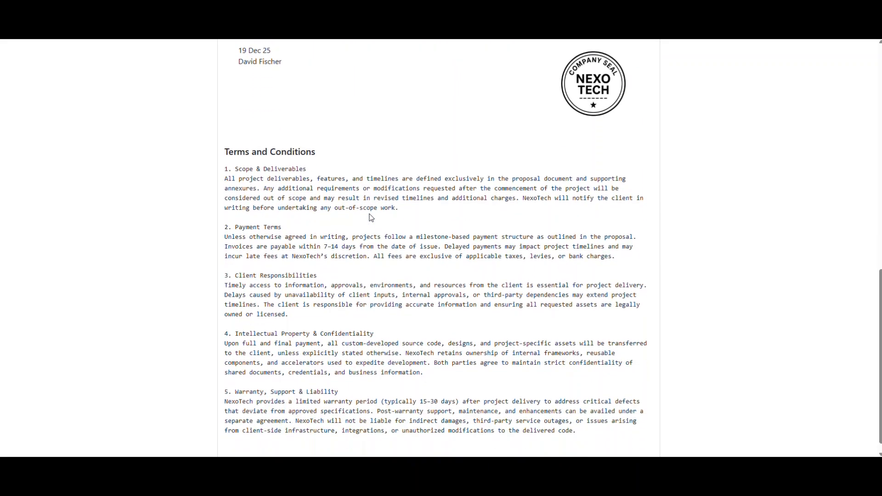
{"action": "scroll", "coordinate": [371, 218], "scroll_direction": "down", "scroll_amount": 1}
{"action": "scroll", "coordinate": [372, 218], "scroll_direction": "up", "scroll_amount": 14}
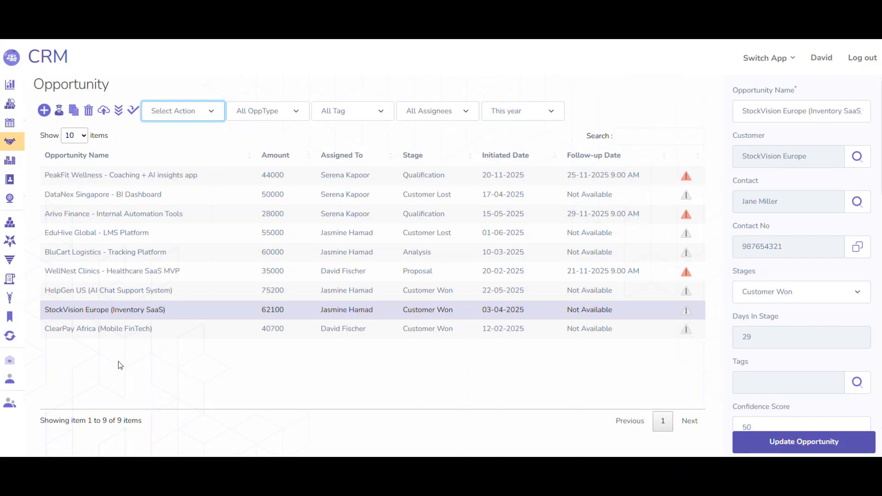
From the CRM opportunities, open the contracts for "StockVision Europe (Inventory SaaS)" and review the contract's dates, status, team and assignee.
{"action": "left_click", "coordinate": [173, 117]}
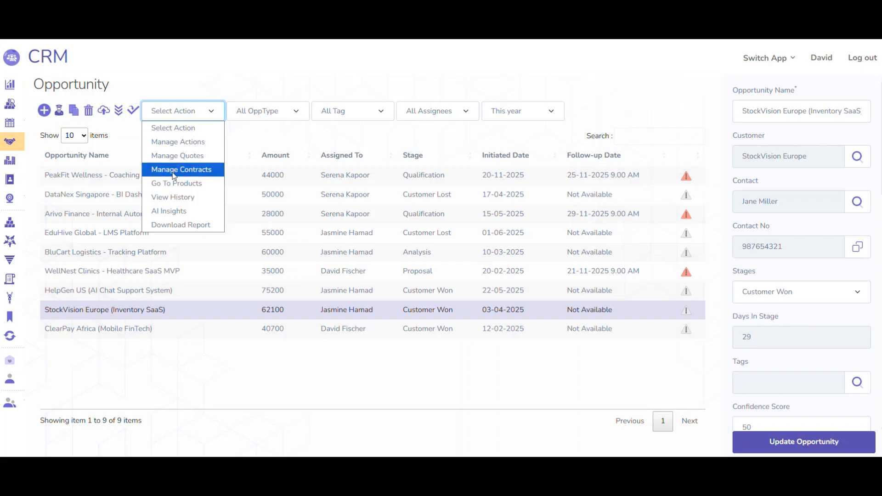
{"action": "left_click", "coordinate": [174, 170]}
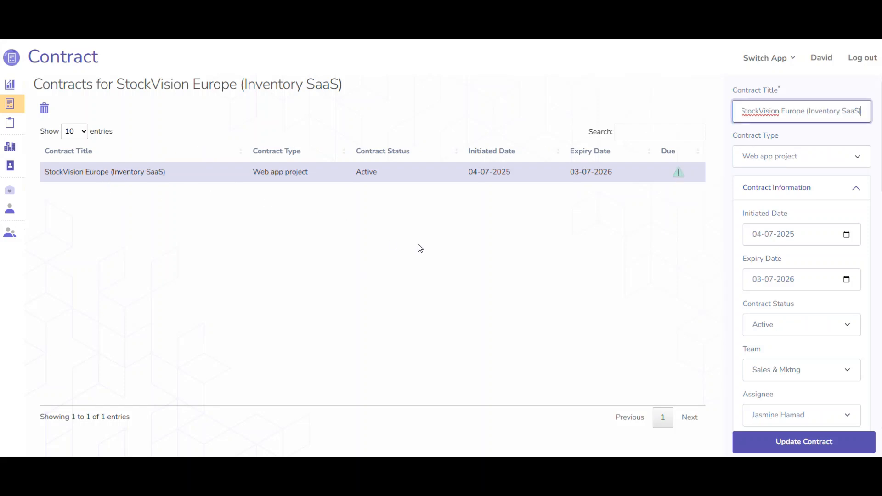
{"action": "scroll", "coordinate": [792, 228], "scroll_direction": "down", "scroll_amount": 3}
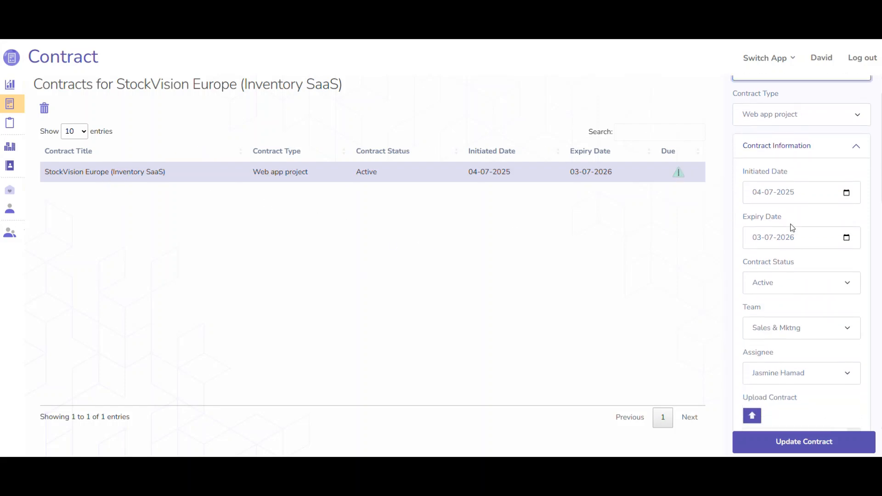
{"action": "scroll", "coordinate": [792, 228], "scroll_direction": "down", "scroll_amount": 3}
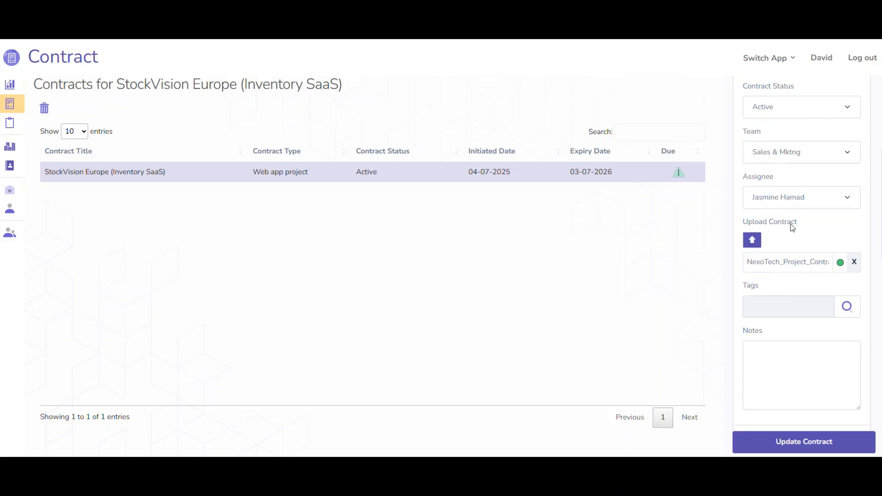
View the uploaded NexoTech project contract document, return to the contract record and check the parties involved.
{"action": "left_click", "coordinate": [779, 257]}
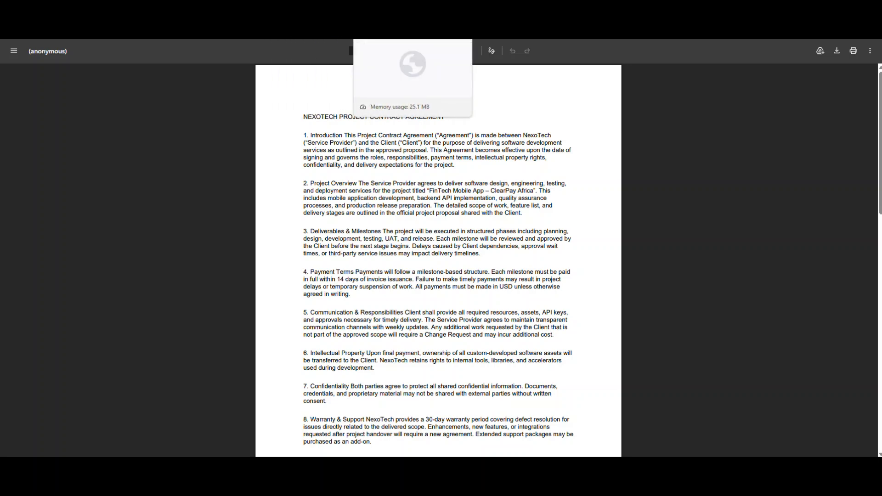
{"action": "left_click", "coordinate": [397, 9]}
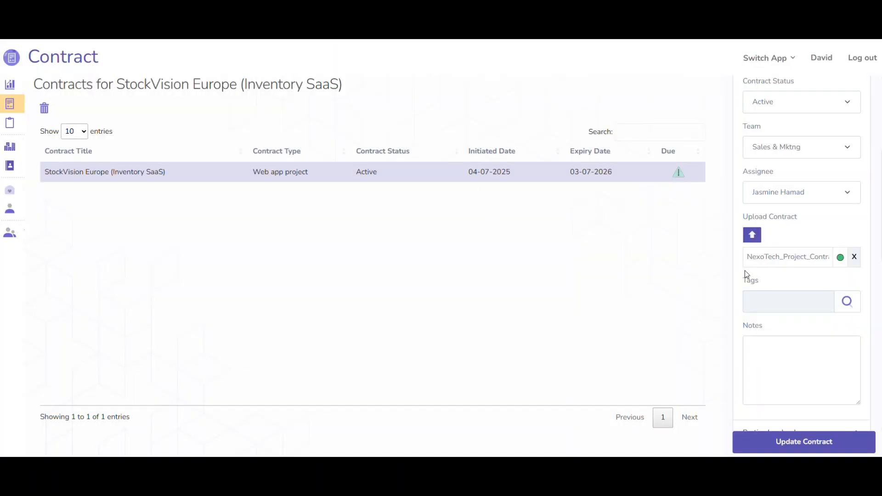
{"action": "scroll", "coordinate": [746, 271], "scroll_direction": "down", "scroll_amount": 4}
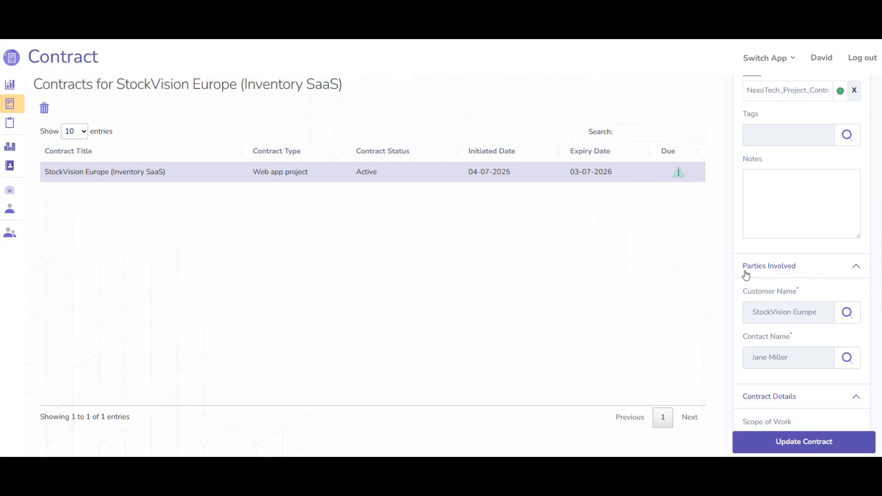
{"action": "scroll", "coordinate": [746, 275], "scroll_direction": "up", "scroll_amount": 8}
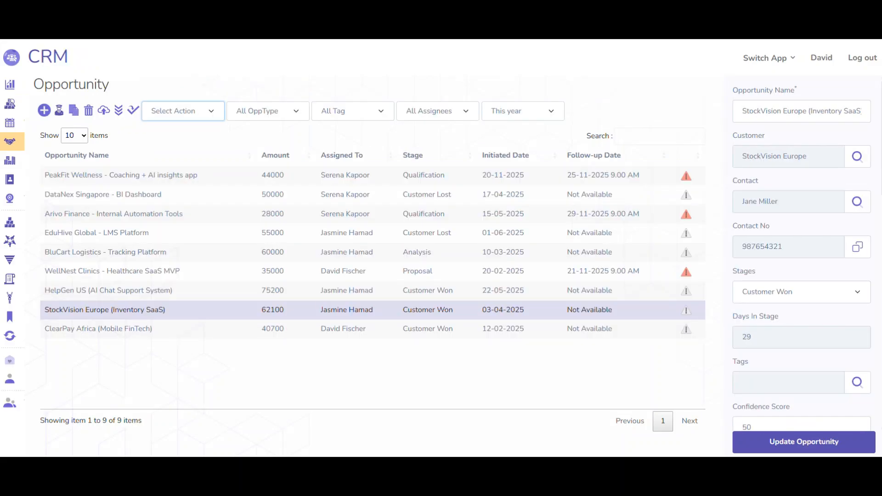
Return to CRM and view the opportunities by stage, examining the board from Qualification through Customer lost.
{"action": "mouse_move", "coordinate": [73, 253]}
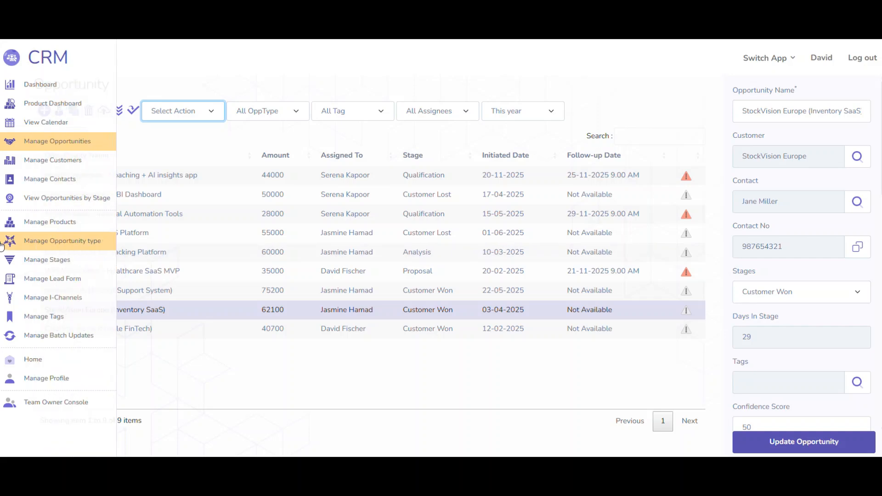
{"action": "left_click", "coordinate": [55, 199]}
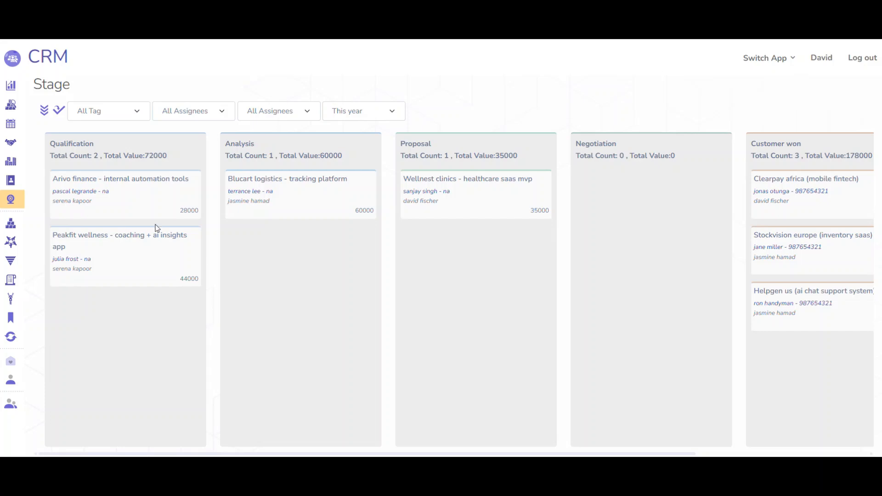
{"action": "scroll", "coordinate": [462, 240], "scroll_direction": "right", "scroll_amount": 5}
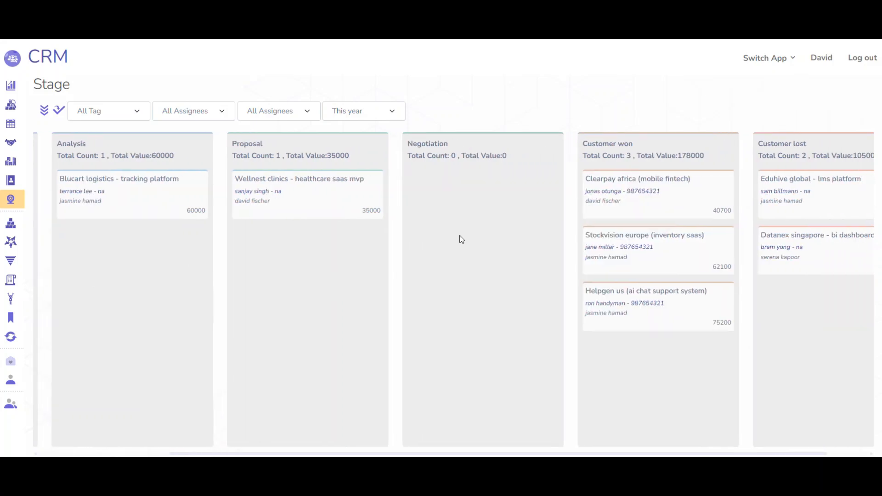
{"action": "scroll", "coordinate": [462, 239], "scroll_direction": "left", "scroll_amount": 2}
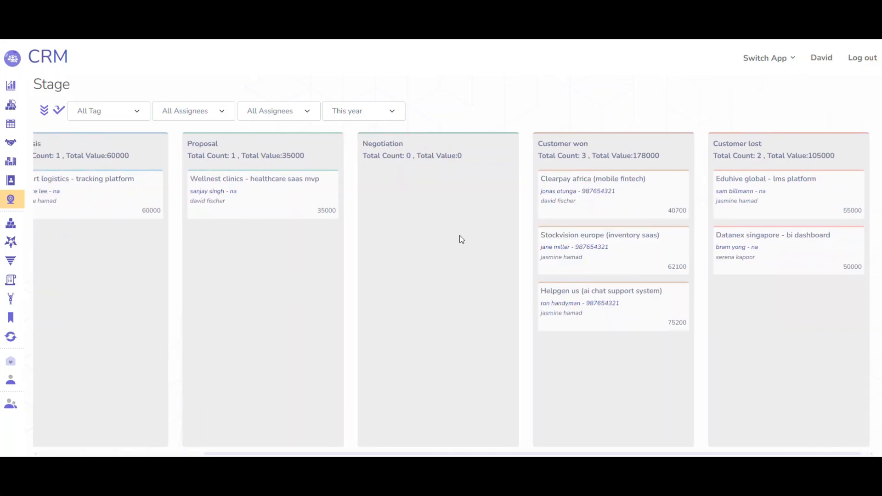
{"action": "scroll", "coordinate": [462, 240], "scroll_direction": "left", "scroll_amount": 4}
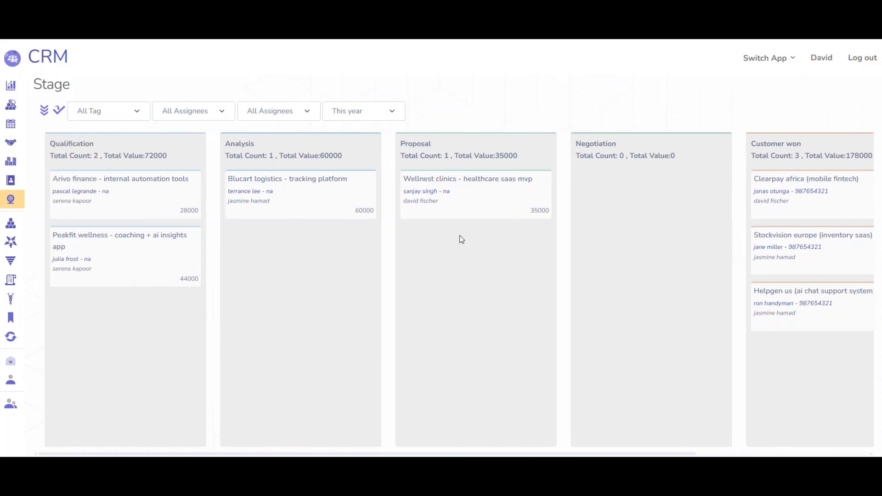
Return to the PilotApps home, log out, and sign in to the other user's account with its saved username and password.
{"action": "mouse_move", "coordinate": [10, 242]}
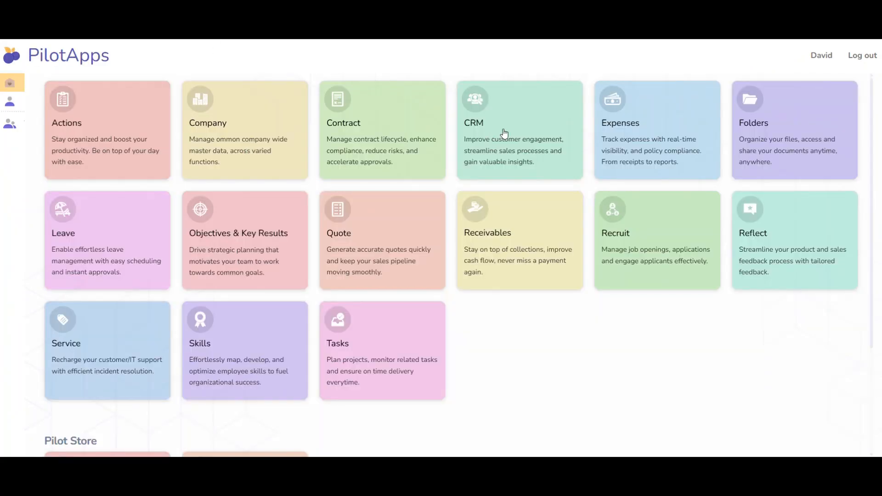
{"action": "left_click", "coordinate": [857, 61]}
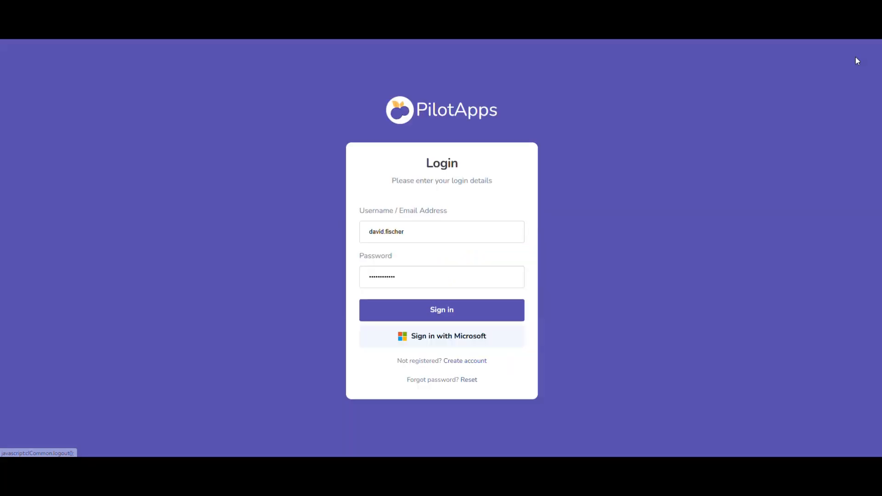
{"action": "triple_click", "coordinate": [471, 239]}
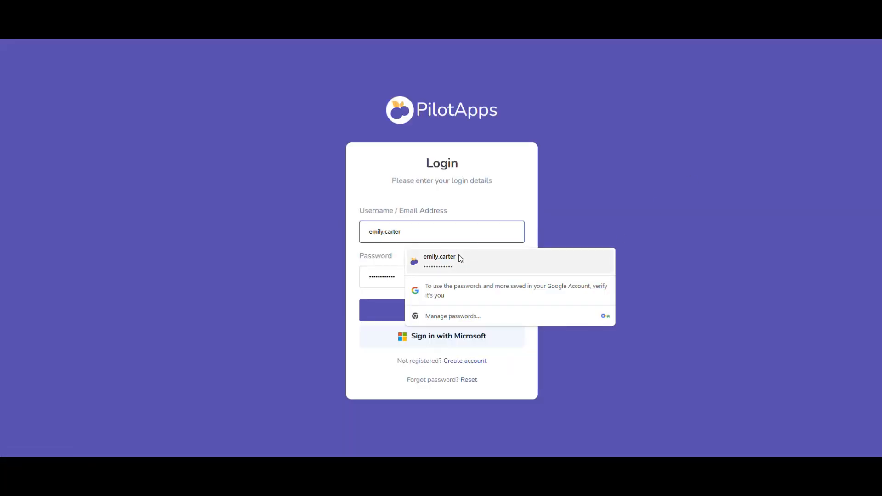
{"action": "left_click", "coordinate": [459, 258]}
{"action": "left_click", "coordinate": [440, 311]}
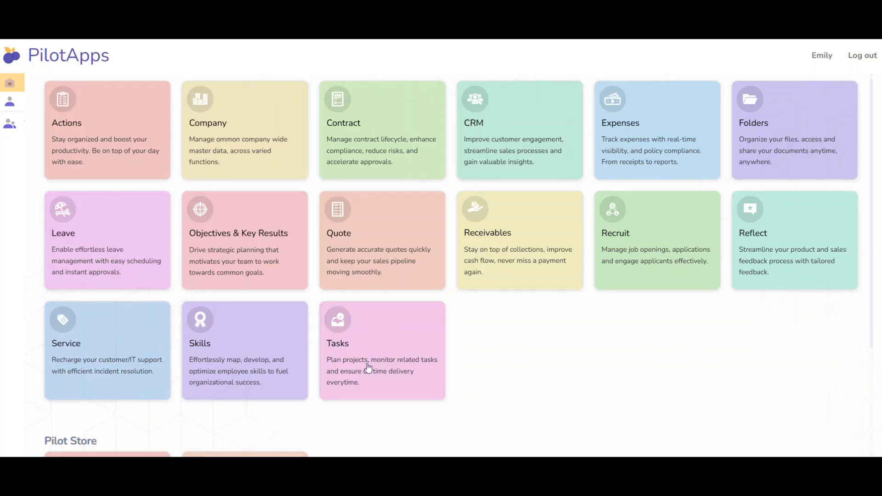
Open the Tasks app and review the AI Chat Support project's dashboard, including the task list, status chart, burndown and project health.
{"action": "left_click", "coordinate": [368, 352]}
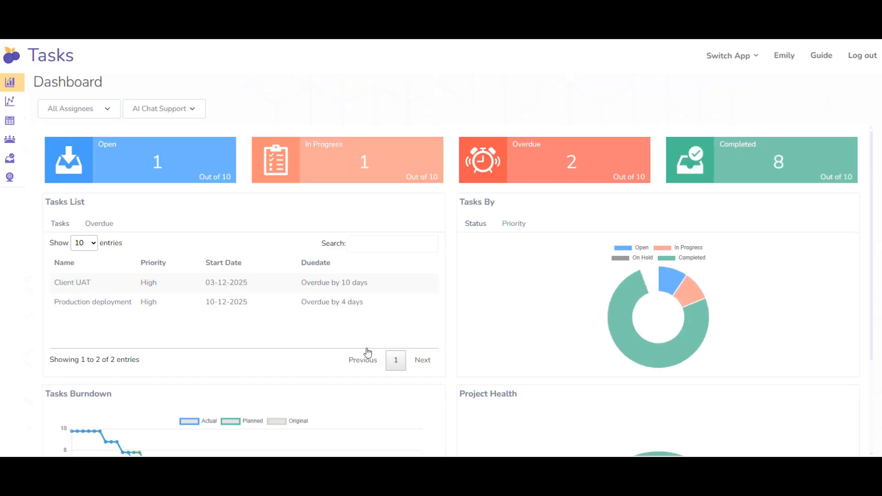
{"action": "scroll", "coordinate": [368, 353], "scroll_direction": "down", "scroll_amount": 1}
{"action": "scroll", "coordinate": [368, 353], "scroll_direction": "up", "scroll_amount": 1}
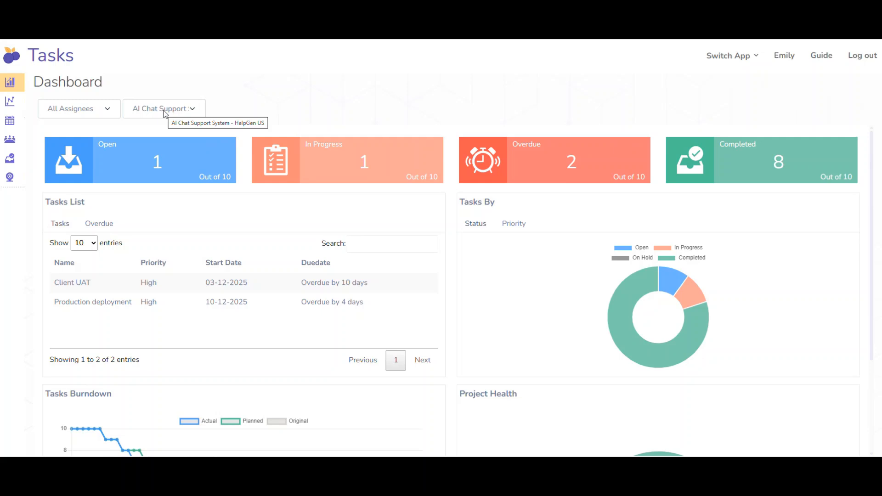
{"action": "scroll", "coordinate": [345, 255], "scroll_direction": "down", "scroll_amount": 3}
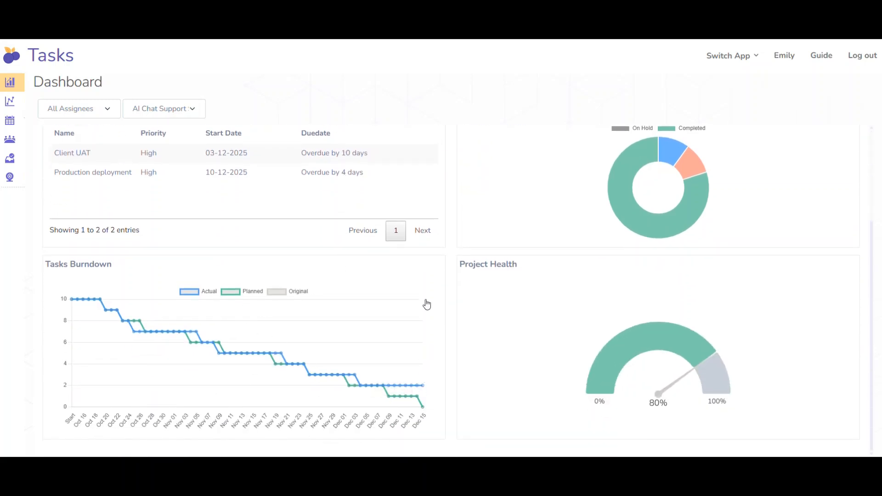
{"action": "scroll", "coordinate": [427, 305], "scroll_direction": "up", "scroll_amount": 3}
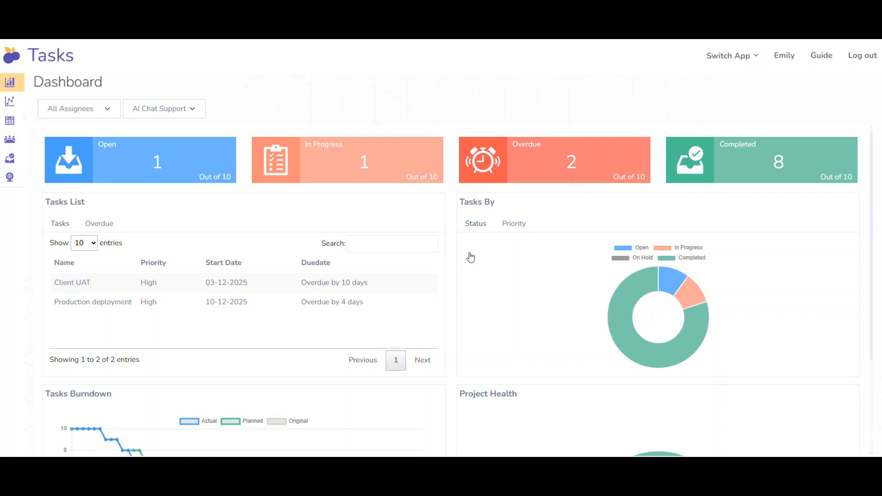
Open the projects list and show the projects of the Engineering team.
{"action": "mouse_move", "coordinate": [10, 99]}
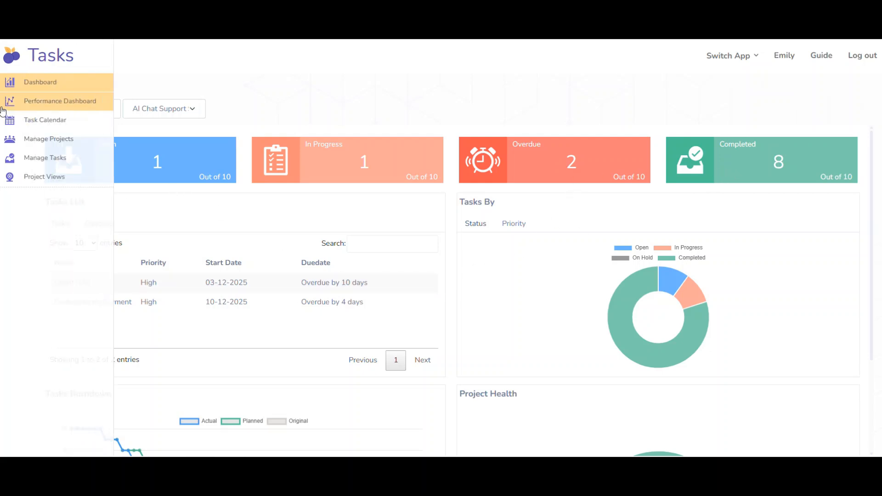
{"action": "left_click", "coordinate": [12, 145]}
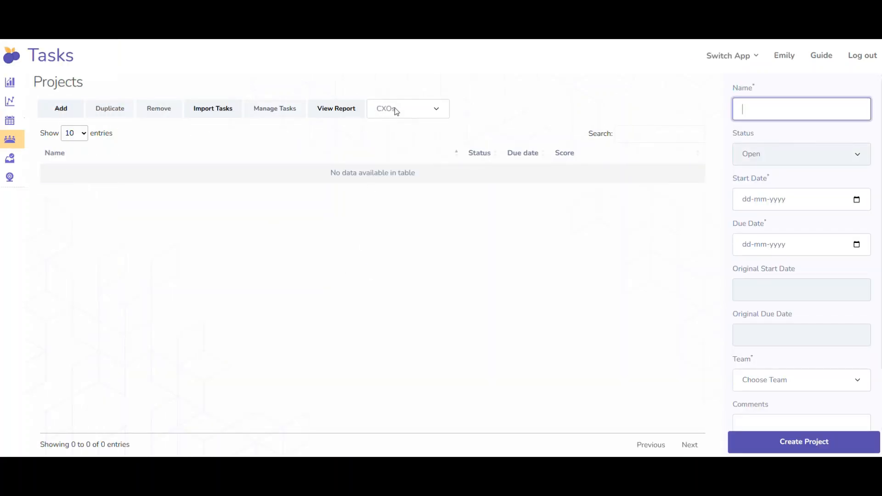
{"action": "left_click", "coordinate": [397, 111]}
{"action": "left_click", "coordinate": [400, 152]}
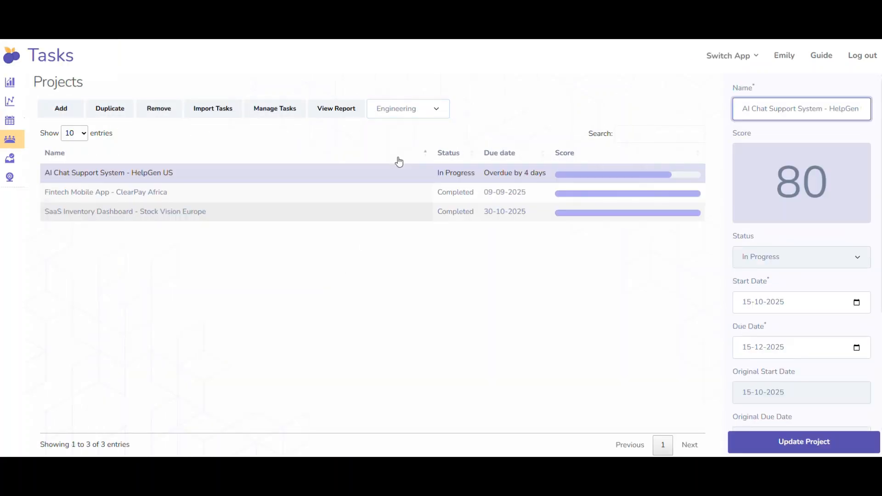
Open the tasks of the "AI Chat Support System - HelpGen US" project and review their dates, assignees and scores.
{"action": "left_click", "coordinate": [165, 174]}
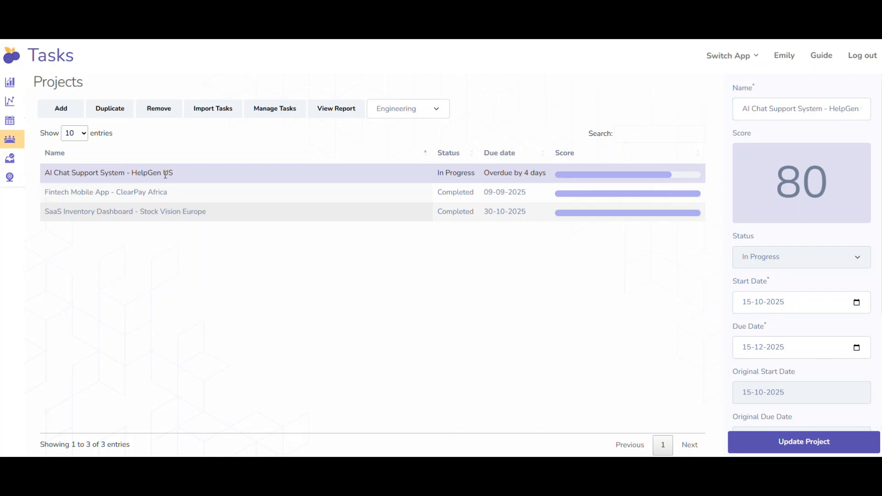
{"action": "left_click", "coordinate": [270, 110]}
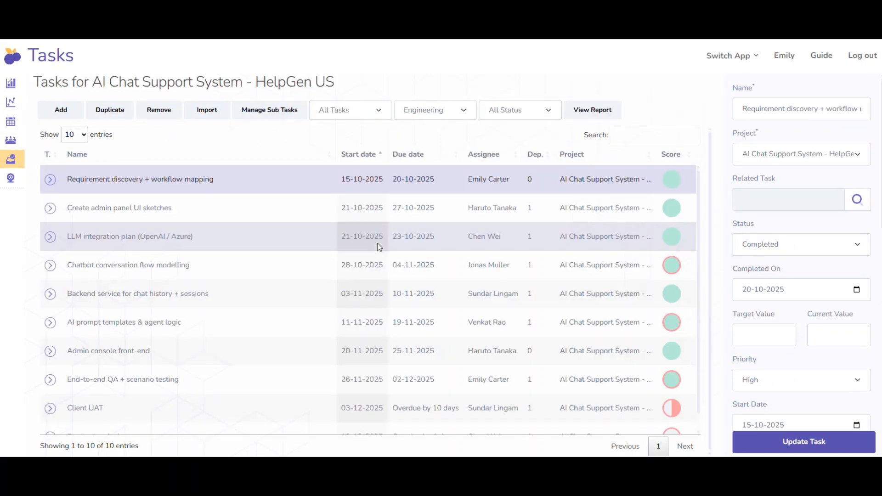
{"action": "scroll", "coordinate": [380, 247], "scroll_direction": "down", "scroll_amount": 1}
{"action": "scroll", "coordinate": [379, 247], "scroll_direction": "up", "scroll_amount": 1}
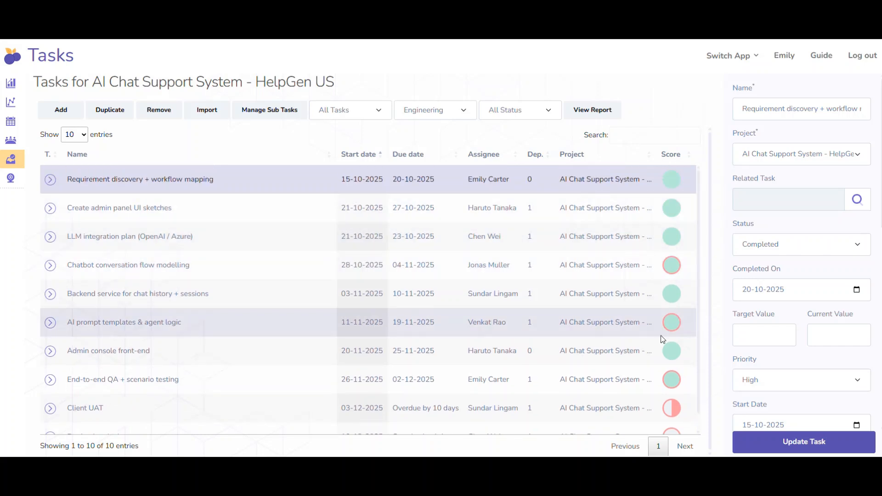
{"action": "scroll", "coordinate": [661, 336], "scroll_direction": "down", "scroll_amount": 1}
{"action": "scroll", "coordinate": [661, 335], "scroll_direction": "up", "scroll_amount": 1}
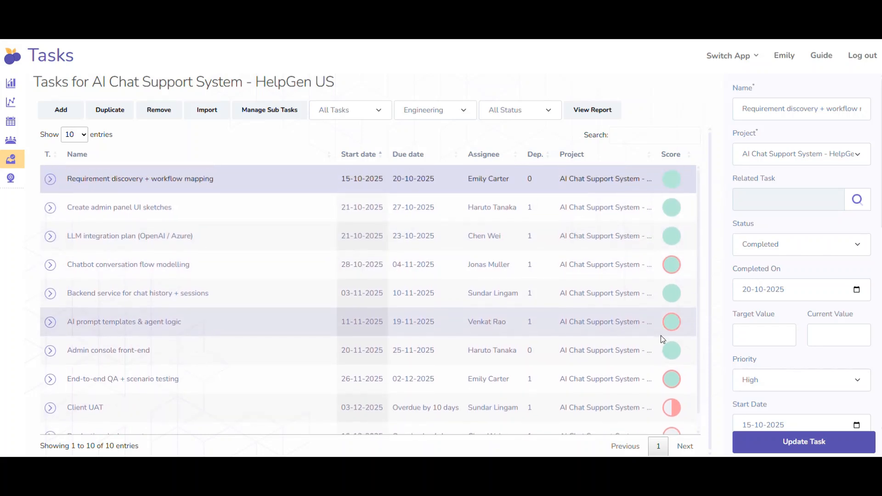
Open the report for the "AI Chat Support System - HelpGen US" project and review its planned and actual dates along the whole timeline.
{"action": "left_click", "coordinate": [588, 115]}
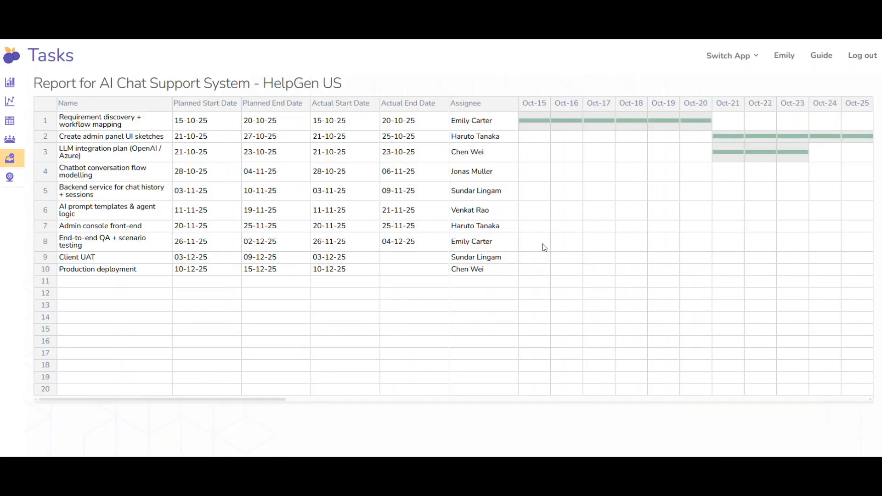
{"action": "scroll", "coordinate": [544, 249], "scroll_direction": "right", "scroll_amount": 6}
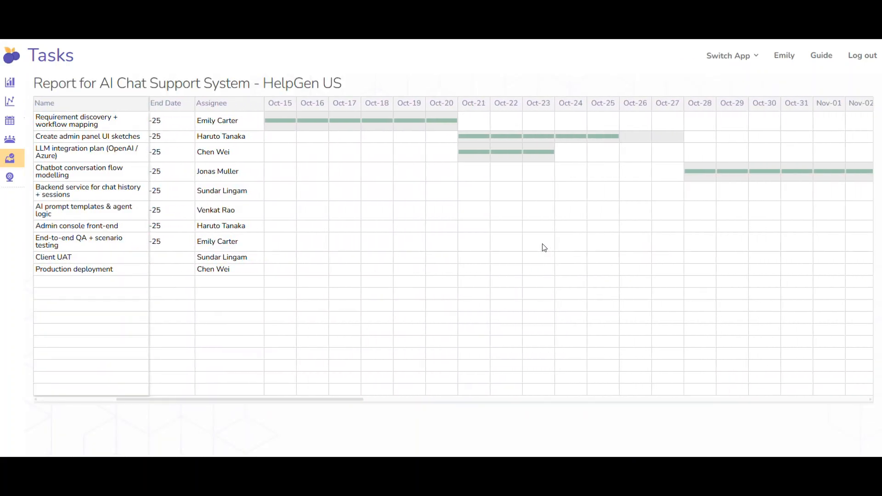
{"action": "scroll", "coordinate": [544, 248], "scroll_direction": "right", "scroll_amount": 10}
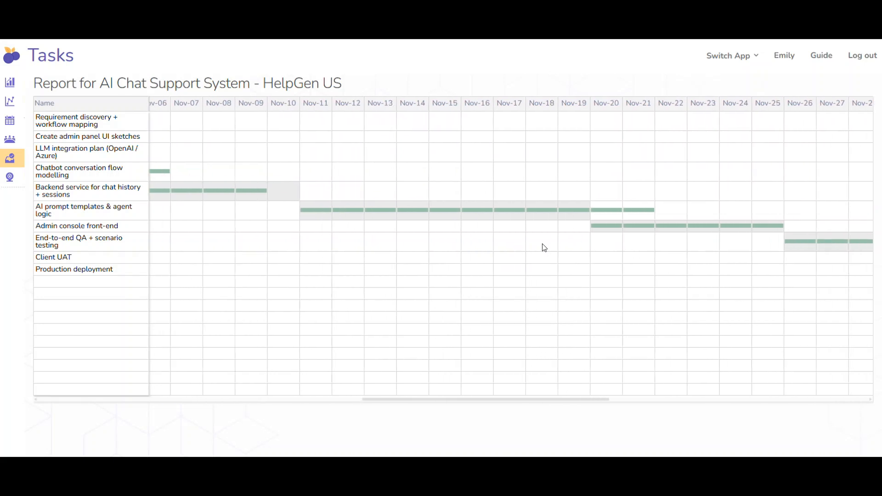
{"action": "scroll", "coordinate": [544, 248], "scroll_direction": "right", "scroll_amount": 9}
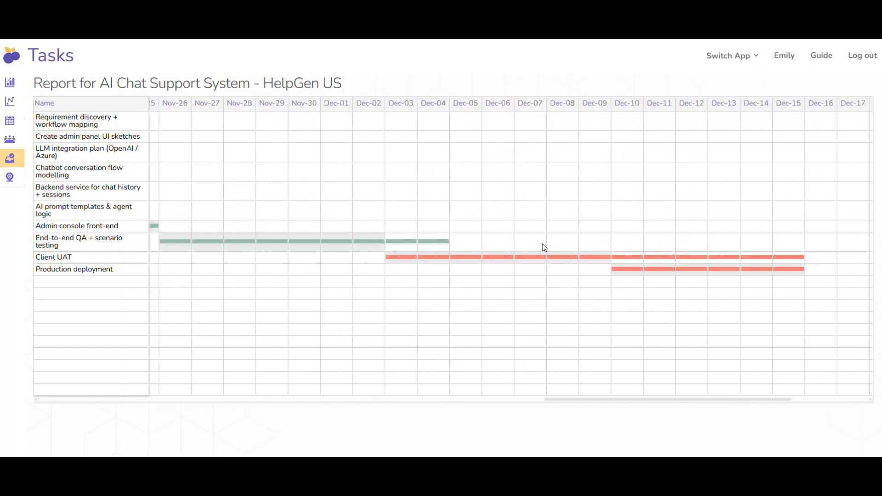
{"action": "scroll", "coordinate": [496, 293], "scroll_direction": "left", "scroll_amount": 20}
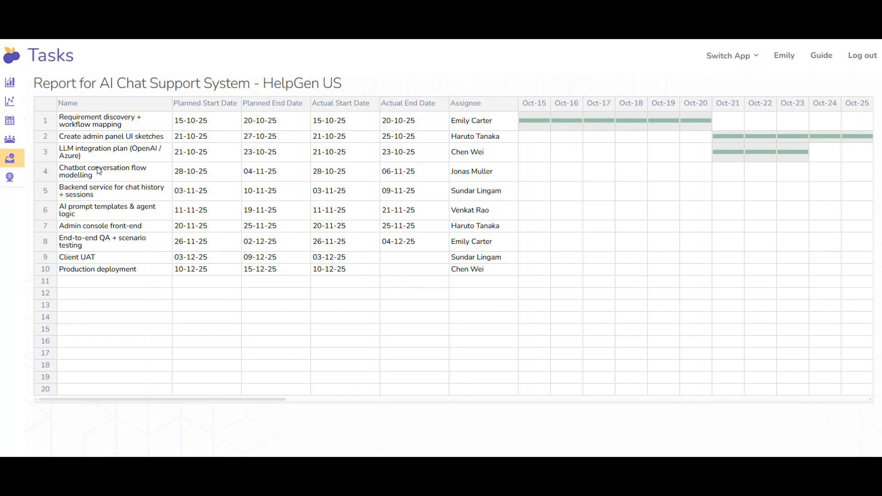
View the AI Chat Support project's task calendar, and review the Engineering team's Performance Dashboard with its task health and completion rates.
{"action": "mouse_move", "coordinate": [20, 81]}
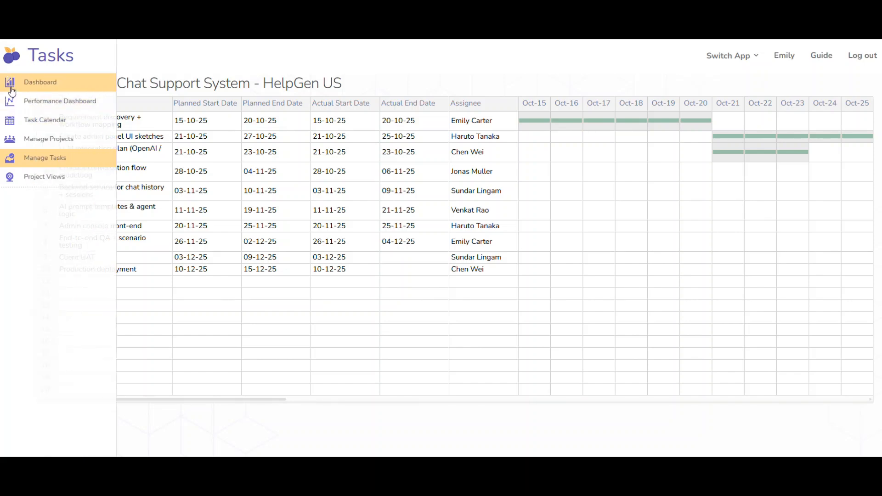
{"action": "left_click", "coordinate": [64, 126]}
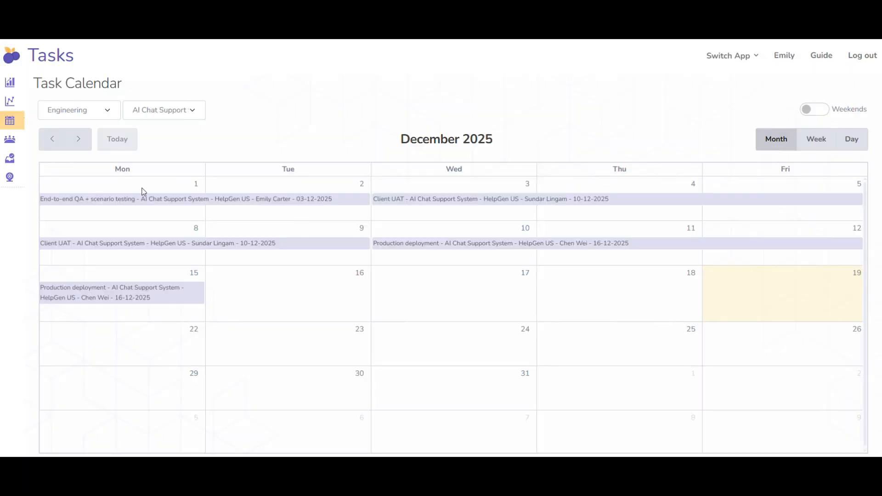
{"action": "mouse_move", "coordinate": [2, 158]}
{"action": "left_click", "coordinate": [33, 105]}
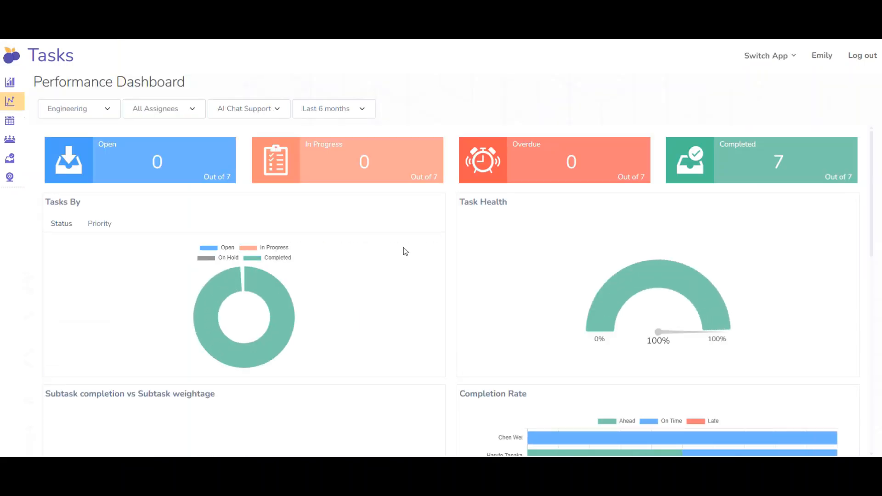
{"action": "scroll", "coordinate": [405, 251], "scroll_direction": "down", "scroll_amount": 3}
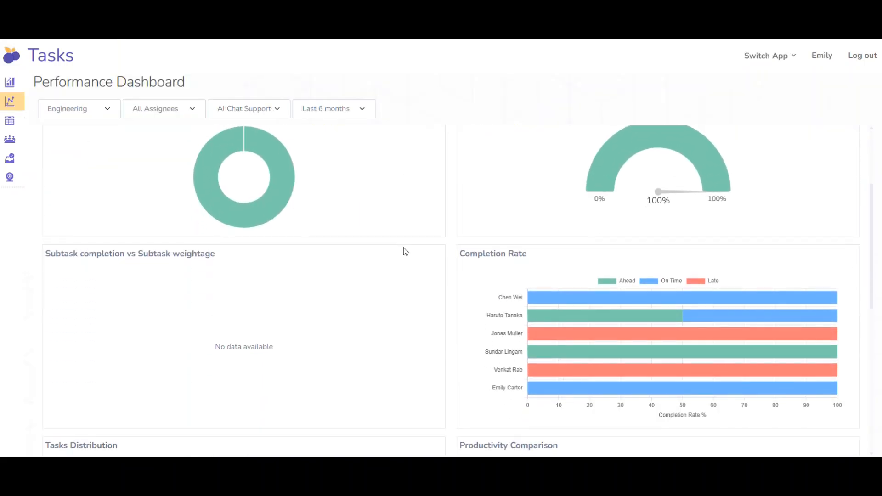
{"action": "scroll", "coordinate": [405, 251], "scroll_direction": "up", "scroll_amount": 3}
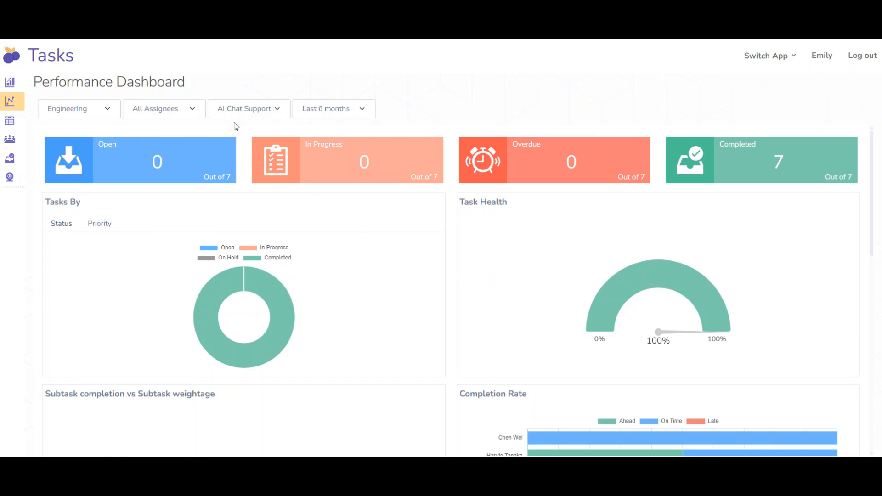
Filter the Performance Dashboard to the next-to-last assignee in the list and check that person's charts.
{"action": "left_click", "coordinate": [182, 111]}
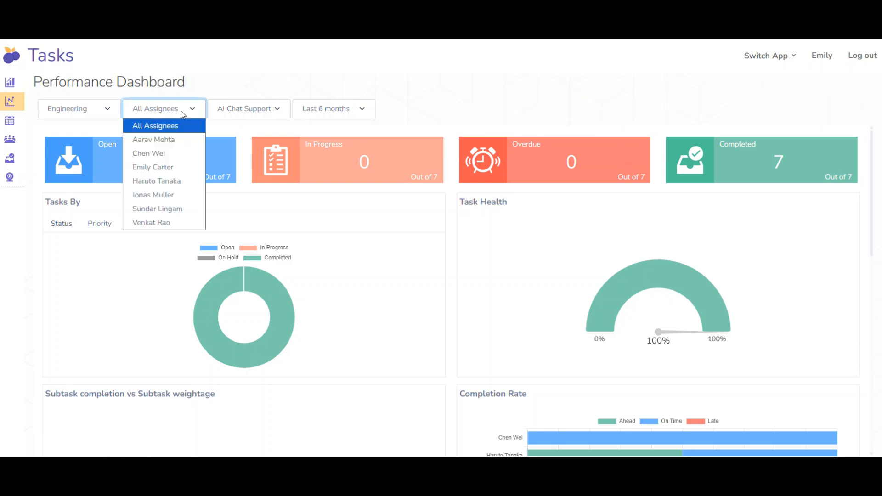
{"action": "left_click", "coordinate": [174, 209]}
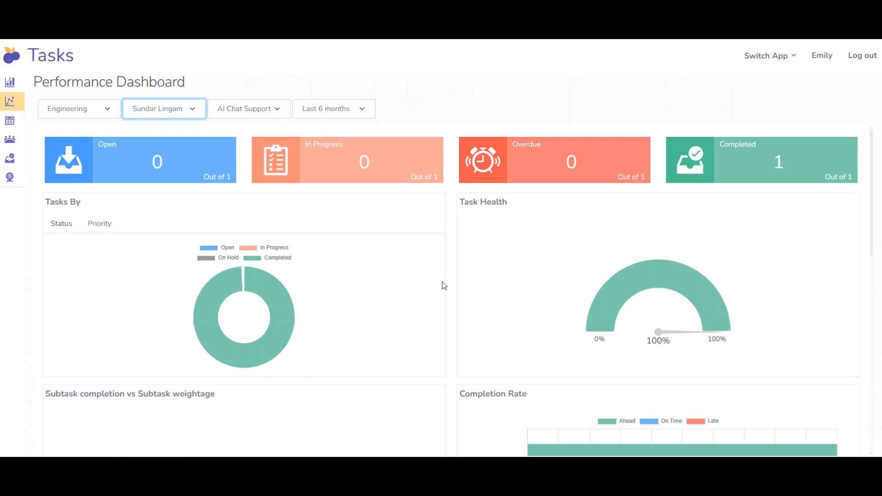
{"action": "scroll", "coordinate": [443, 285], "scroll_direction": "down", "scroll_amount": 3}
{"action": "scroll", "coordinate": [443, 285], "scroll_direction": "up", "scroll_amount": 3}
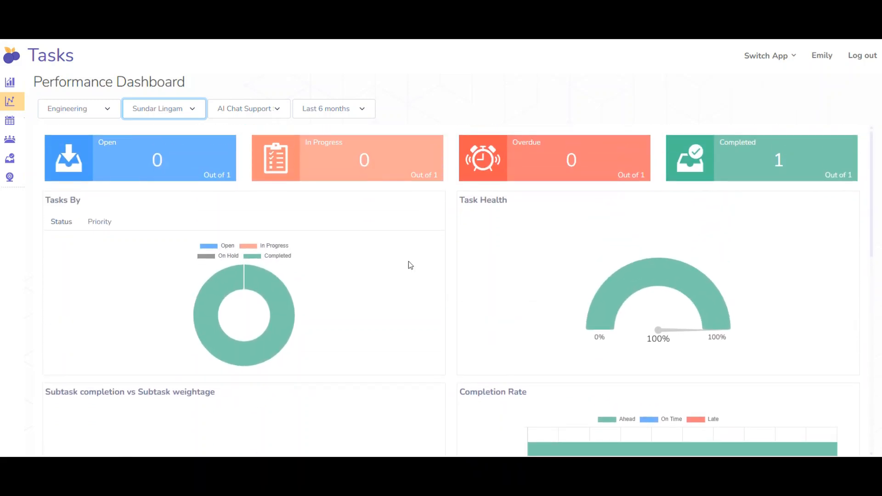
Filter the Performance Dashboard to the assignee of "Admin console front-end" and review completion rate, task distribution, productivity and the task list.
{"action": "left_click", "coordinate": [159, 114]}
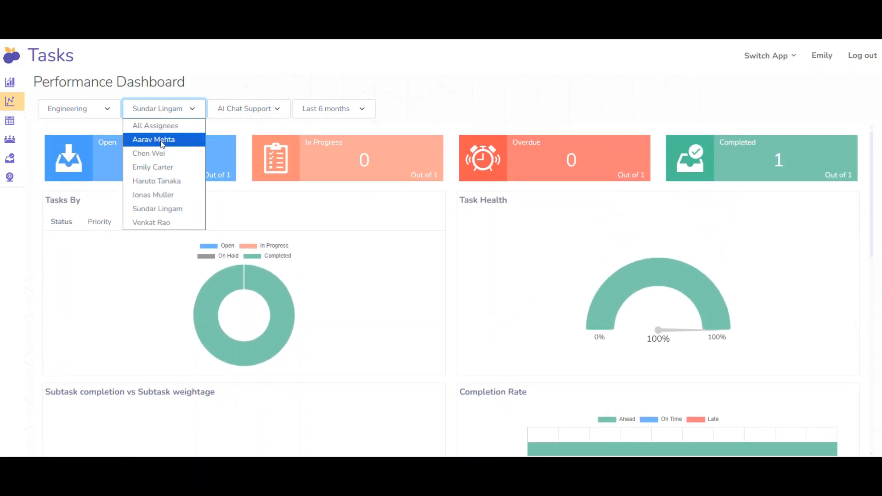
{"action": "left_click", "coordinate": [163, 183]}
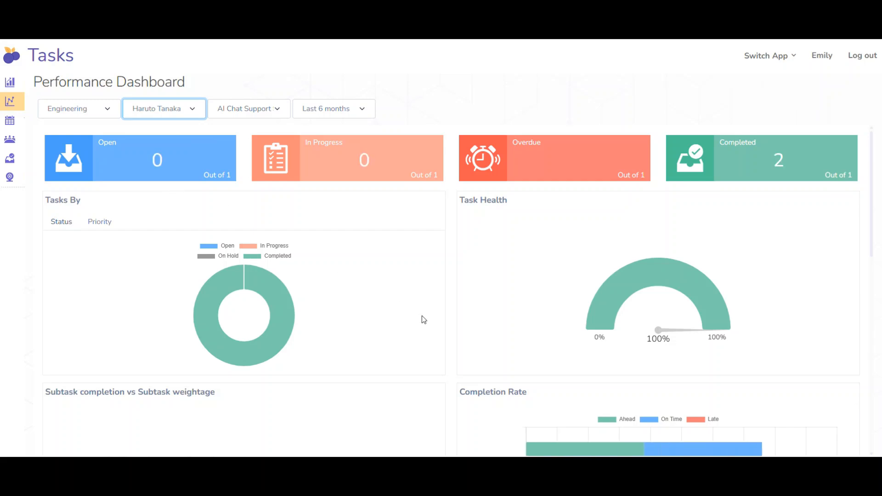
{"action": "scroll", "coordinate": [422, 316], "scroll_direction": "down", "scroll_amount": 4}
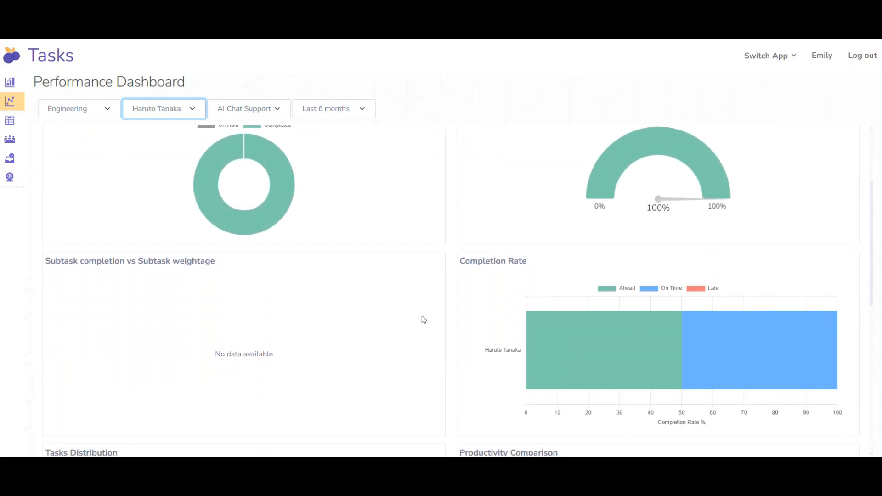
{"action": "scroll", "coordinate": [422, 316], "scroll_direction": "down", "scroll_amount": 3}
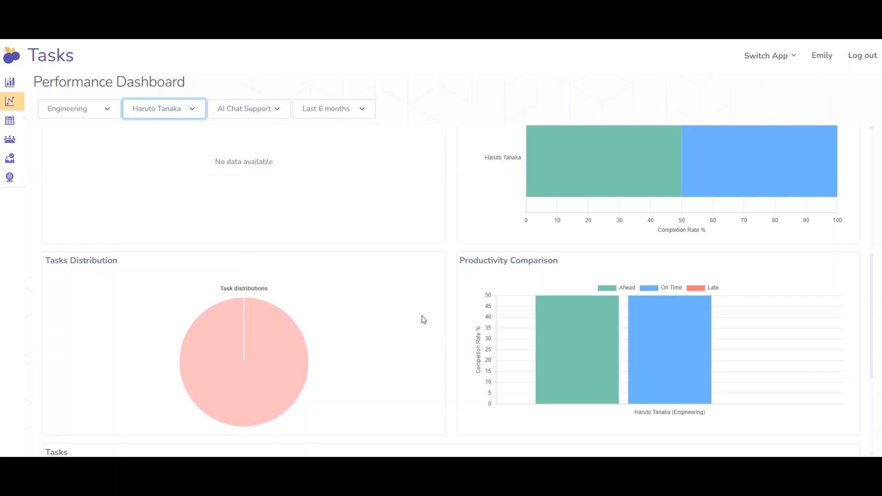
{"action": "scroll", "coordinate": [423, 320], "scroll_direction": "down", "scroll_amount": 3}
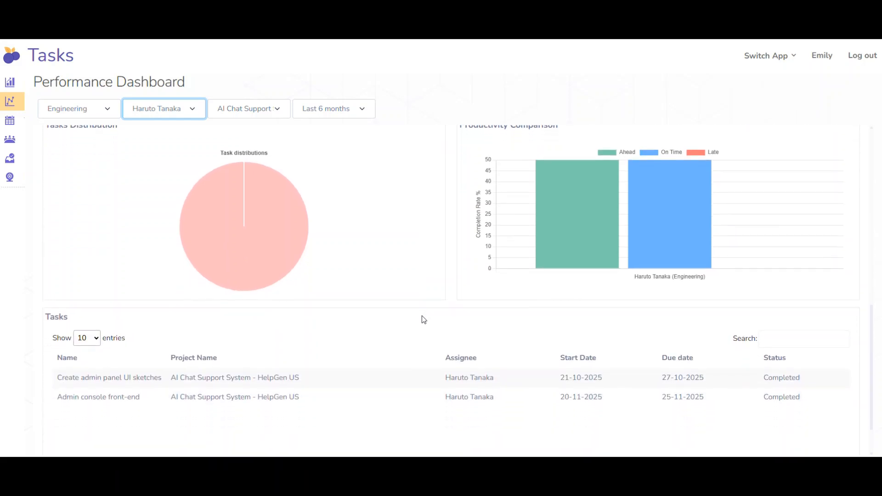
{"action": "scroll", "coordinate": [424, 320], "scroll_direction": "up", "scroll_amount": 8}
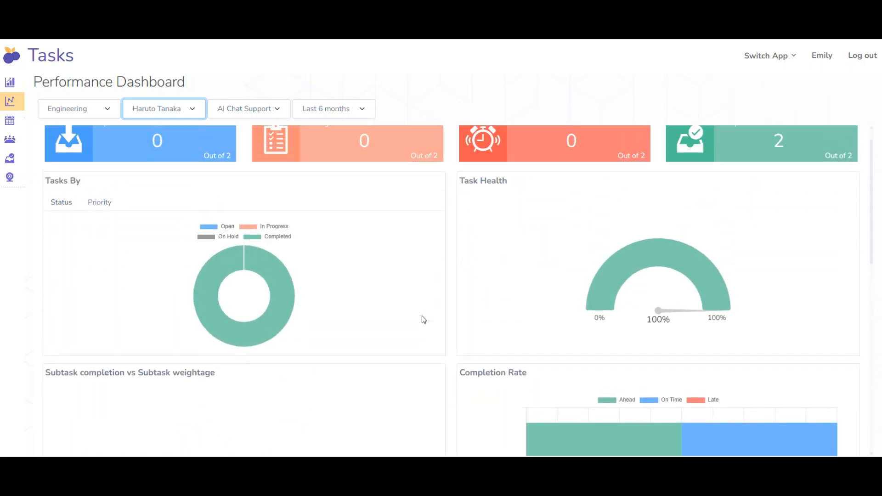
{"action": "scroll", "coordinate": [424, 320], "scroll_direction": "up", "scroll_amount": 1}
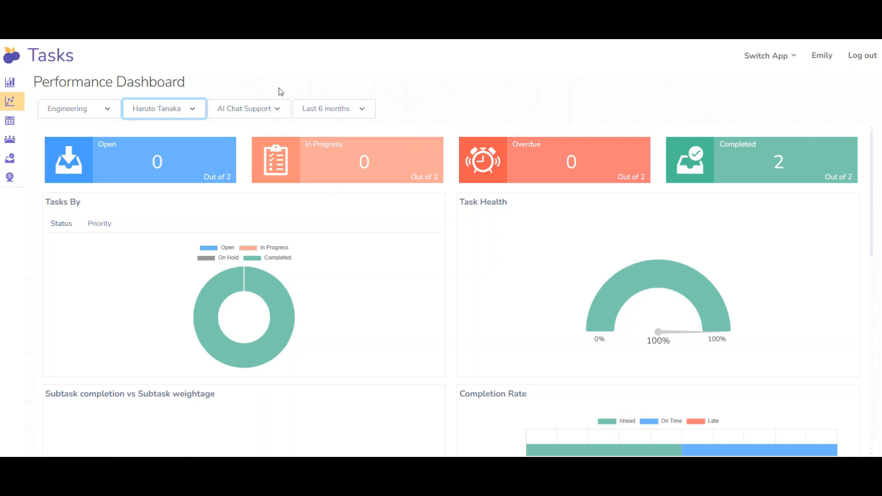
Return to the PilotApps home, switch to the Service app and open the list for managing all tickets.
{"action": "left_click", "coordinate": [211, 10]}
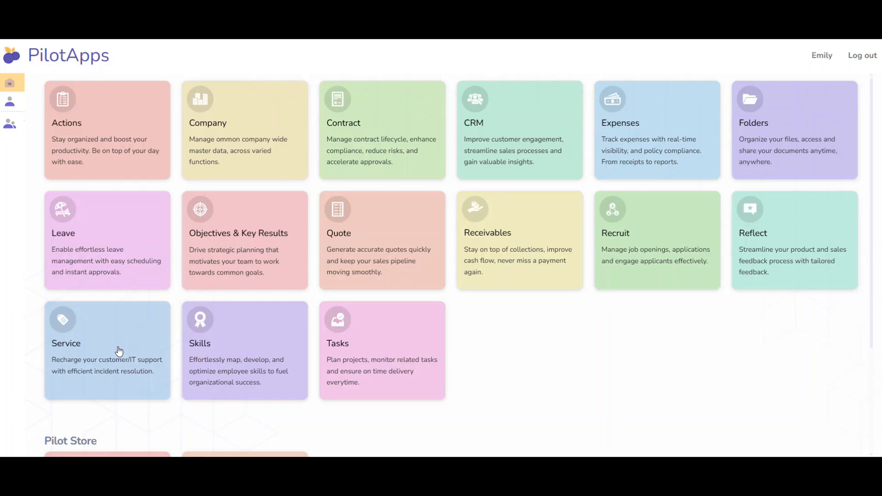
{"action": "left_click", "coordinate": [119, 351]}
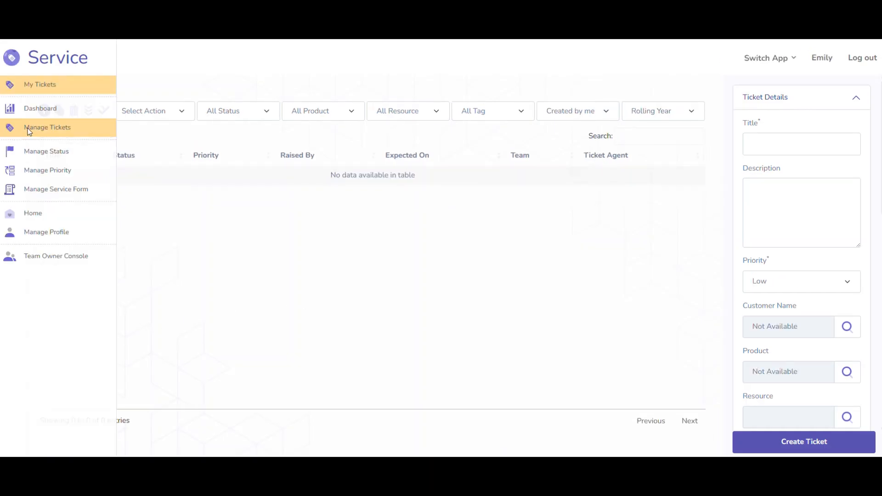
{"action": "left_click", "coordinate": [29, 132]}
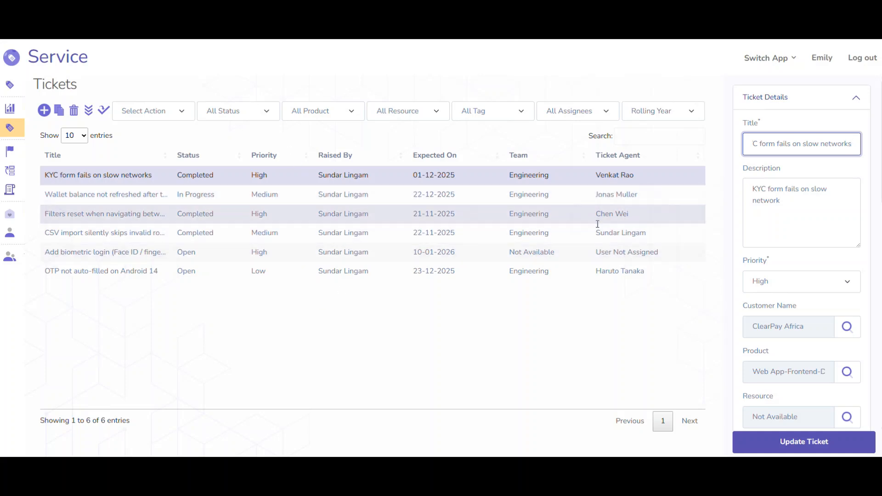
Review the details of the "KYC form fails on slow networks" ticket, including priority, customer, product, resolution times, status and team.
{"action": "scroll", "coordinate": [798, 270], "scroll_direction": "down", "scroll_amount": 1}
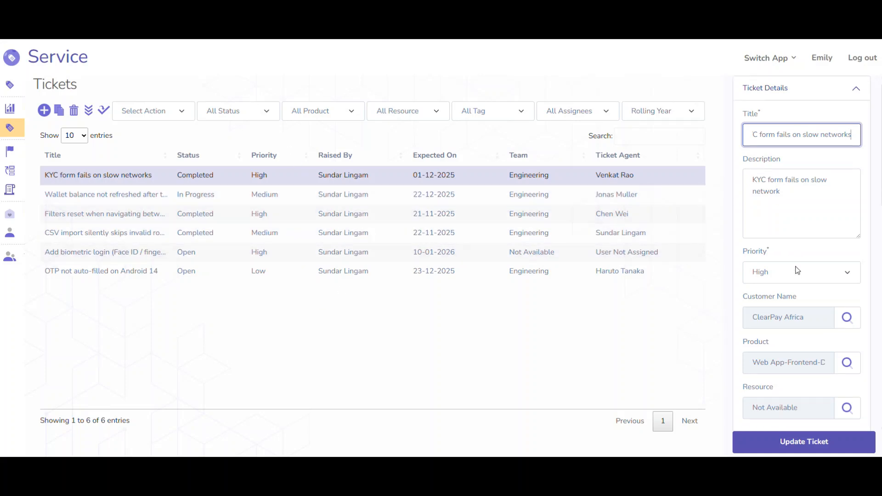
{"action": "scroll", "coordinate": [798, 270], "scroll_direction": "up", "scroll_amount": 1}
{"action": "scroll", "coordinate": [798, 270], "scroll_direction": "down", "scroll_amount": 6}
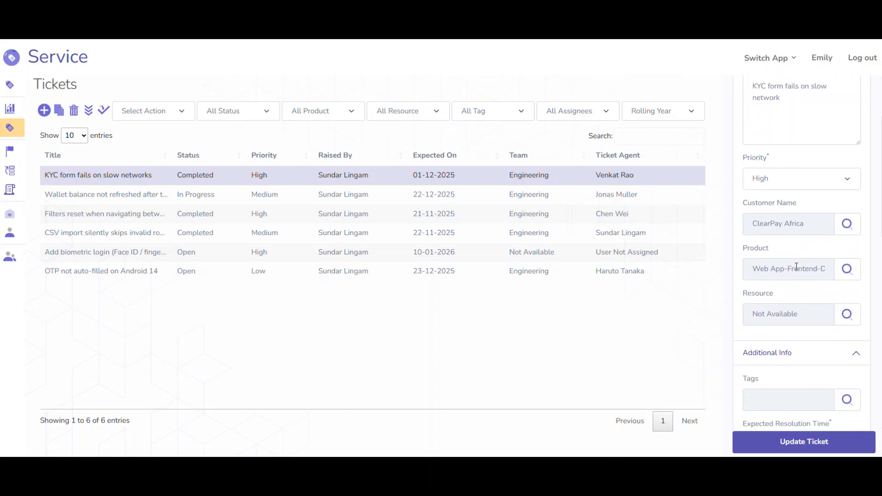
{"action": "scroll", "coordinate": [797, 267], "scroll_direction": "down", "scroll_amount": 5}
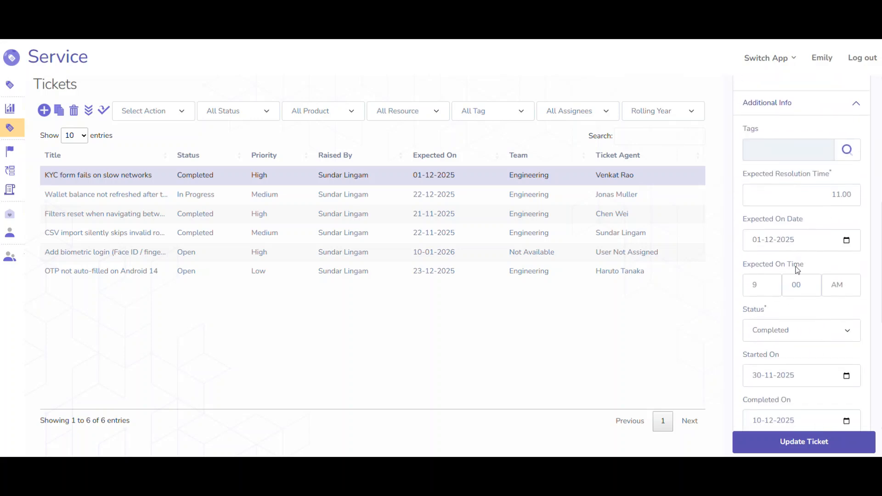
{"action": "scroll", "coordinate": [797, 270], "scroll_direction": "down", "scroll_amount": 1}
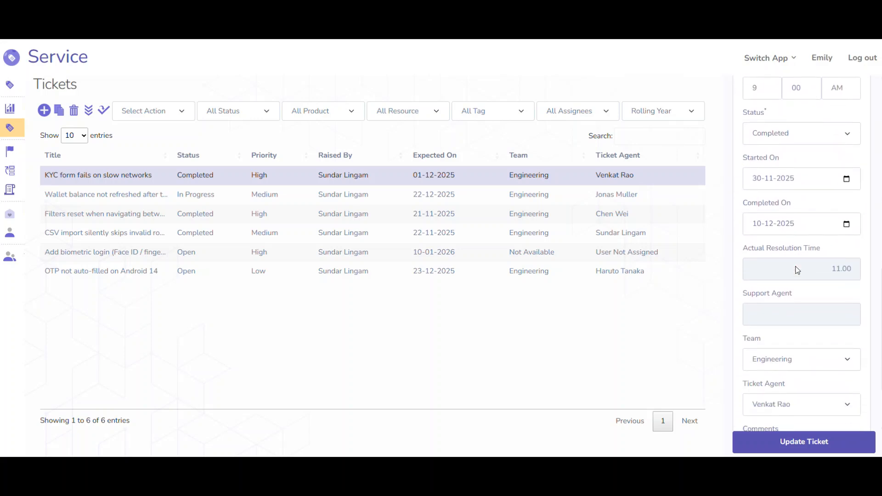
Open the Service dashboard, filter it to All Assignees, and review the resolution time chart, product breakdown and ticket list.
{"action": "mouse_move", "coordinate": [4, 153]}
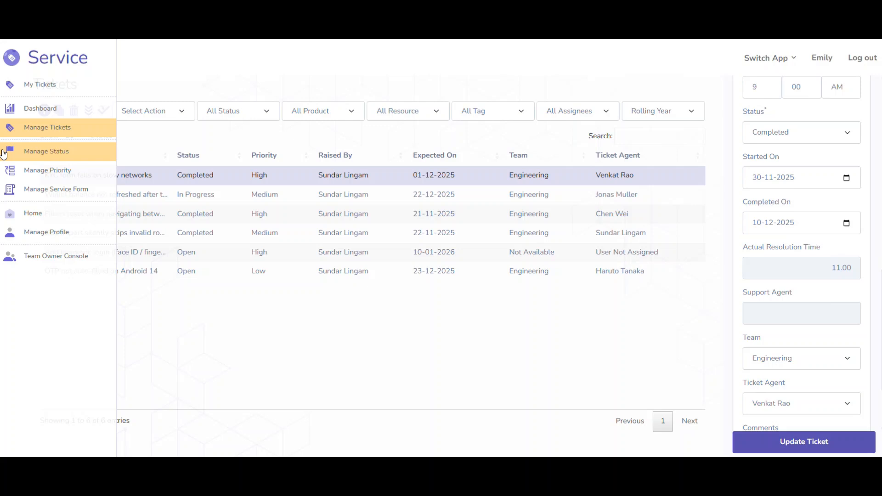
{"action": "left_click", "coordinate": [45, 111]}
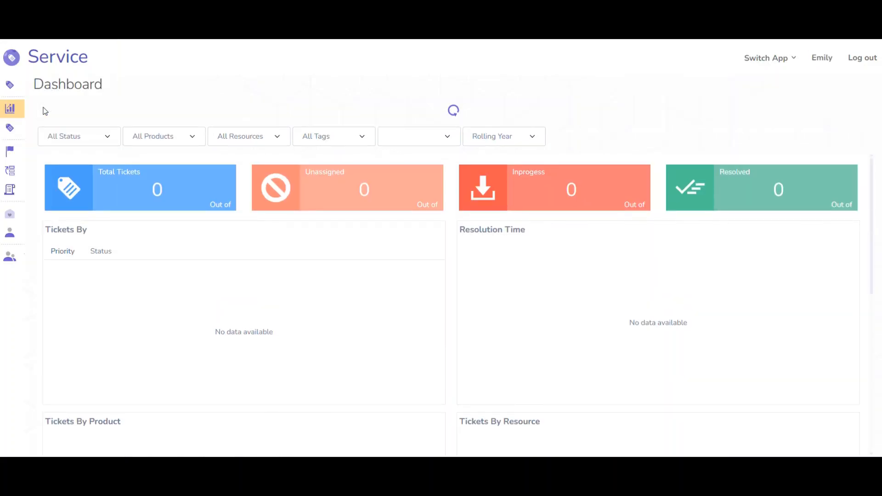
{"action": "scroll", "coordinate": [365, 324], "scroll_direction": "down", "scroll_amount": 1}
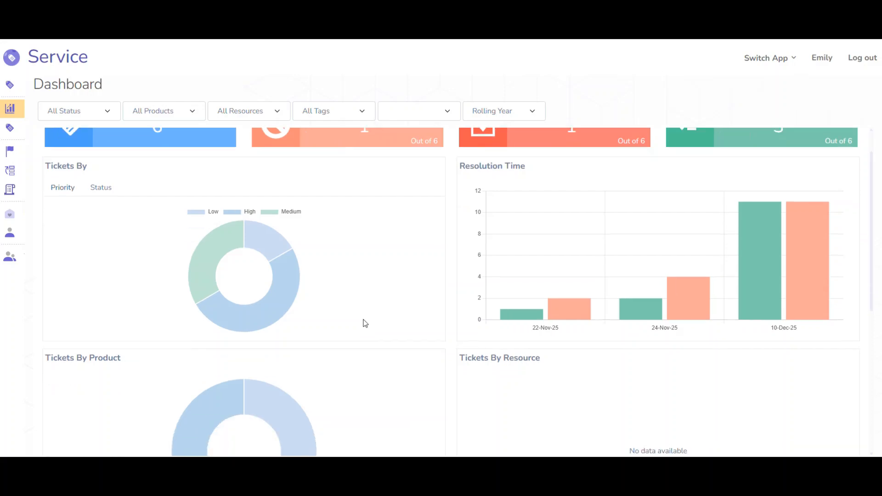
{"action": "left_click", "coordinate": [415, 111]}
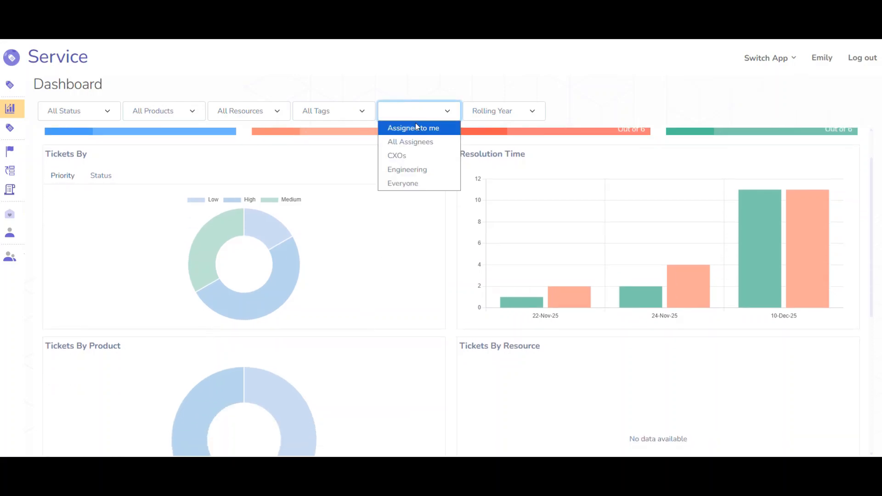
{"action": "left_click", "coordinate": [415, 141]}
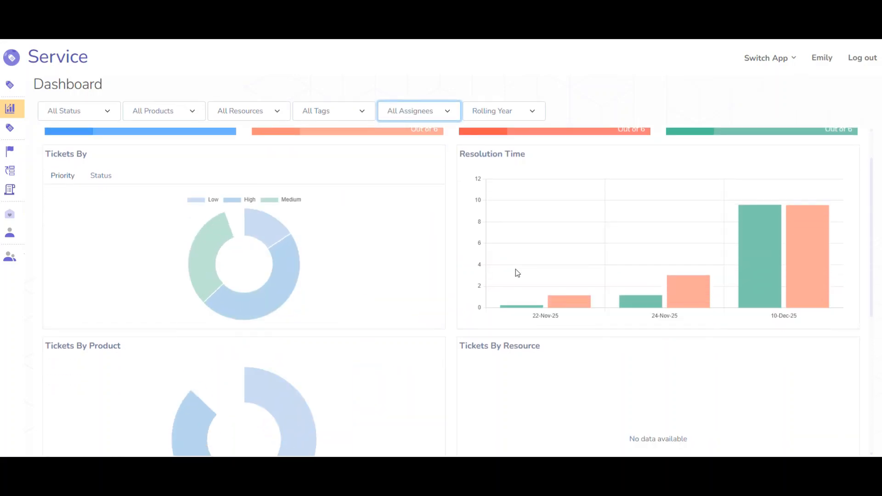
{"action": "scroll", "coordinate": [516, 269], "scroll_direction": "down", "scroll_amount": 2}
{"action": "scroll", "coordinate": [515, 269], "scroll_direction": "down", "scroll_amount": 2}
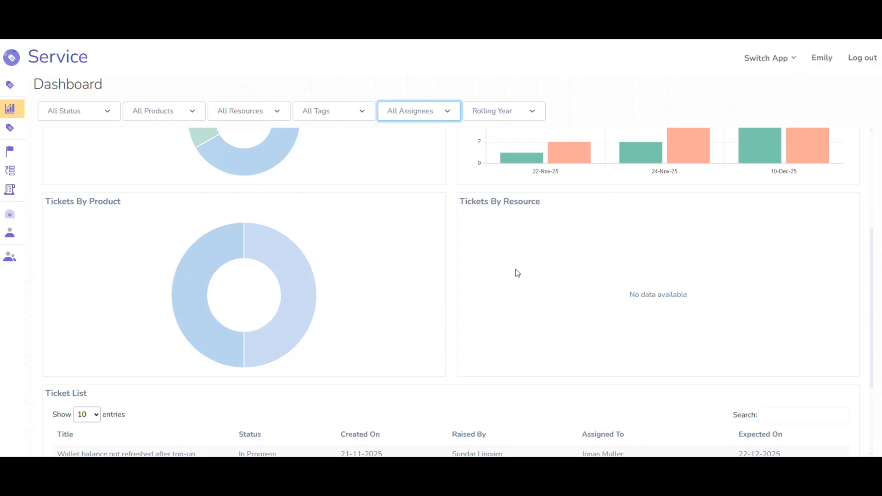
{"action": "scroll", "coordinate": [516, 269], "scroll_direction": "up", "scroll_amount": 5}
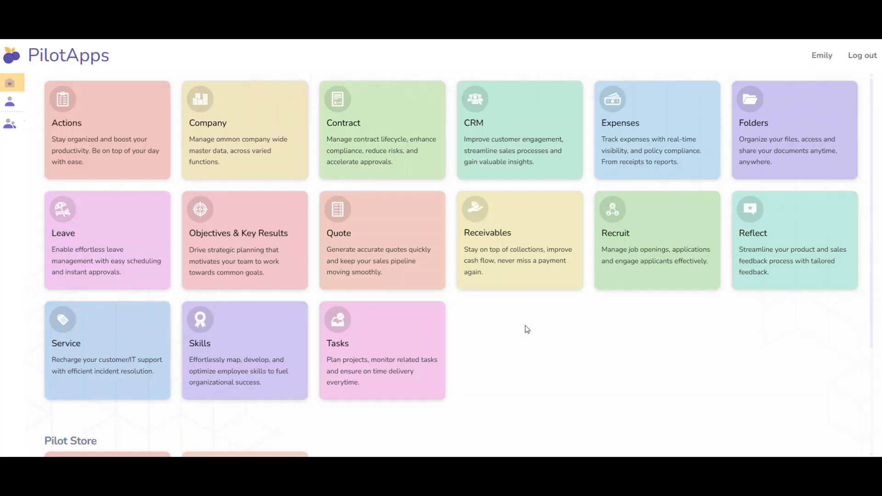
Open the Skills app and review its dashboard, including the skill level chart, heat map, top 5 skills and skill count.
{"action": "left_click", "coordinate": [271, 334]}
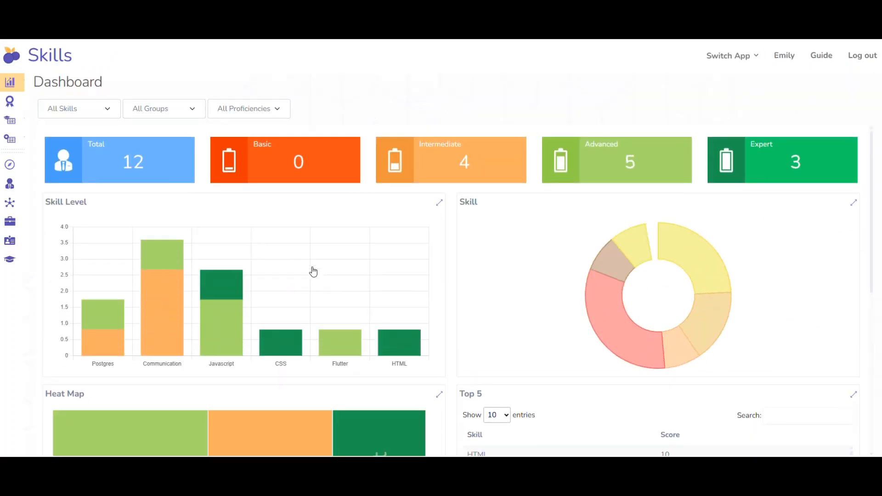
{"action": "scroll", "coordinate": [314, 272], "scroll_direction": "down", "scroll_amount": 1}
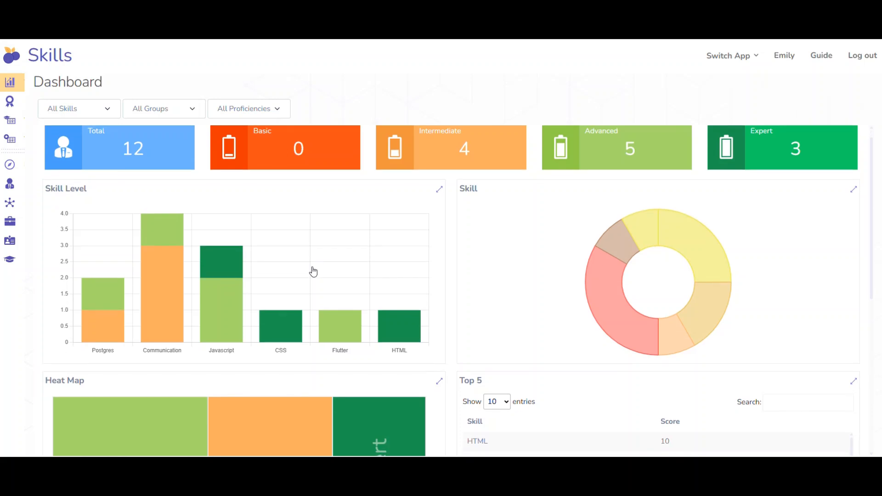
{"action": "scroll", "coordinate": [313, 272], "scroll_direction": "down", "scroll_amount": 3}
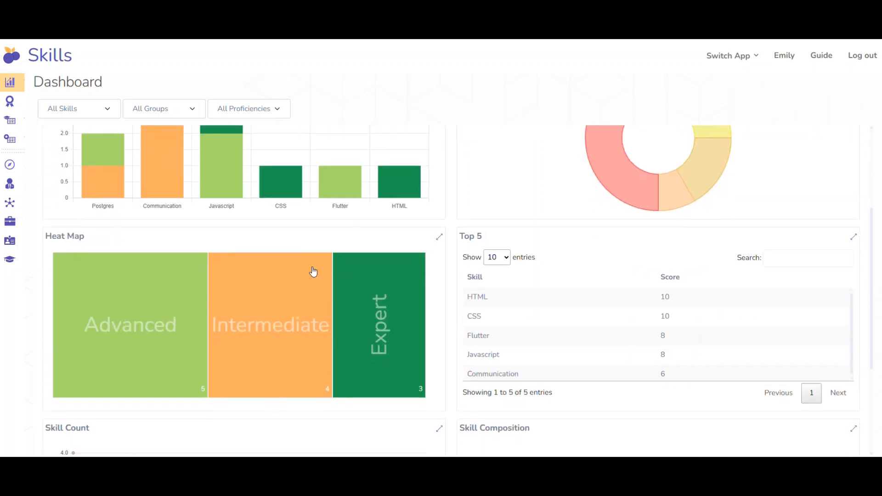
{"action": "scroll", "coordinate": [313, 272], "scroll_direction": "down", "scroll_amount": 3}
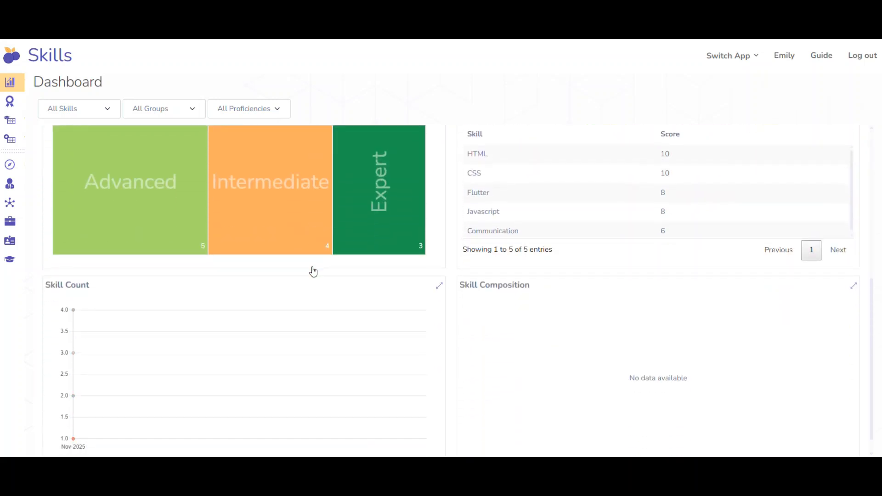
{"action": "scroll", "coordinate": [313, 272], "scroll_direction": "up", "scroll_amount": 6}
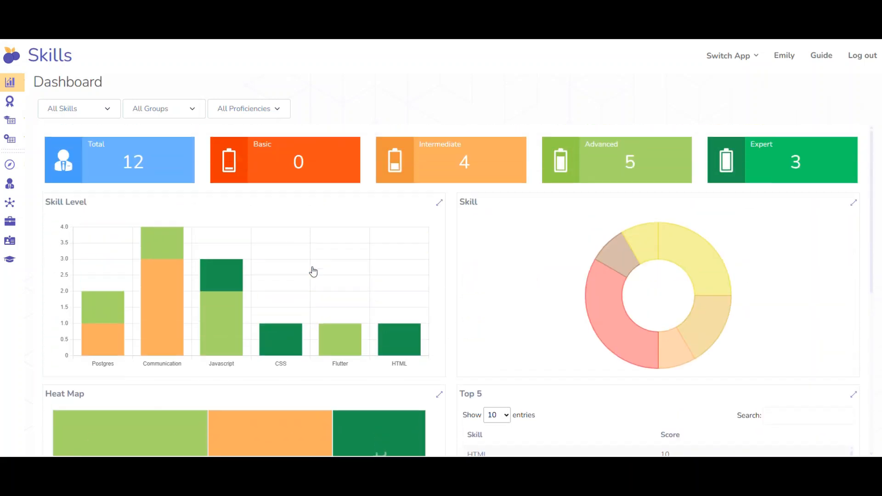
Check the proficiency filter options, view the Skills dashboard for Javascript only, and restore the filter to All Skills.
{"action": "left_click", "coordinate": [246, 114]}
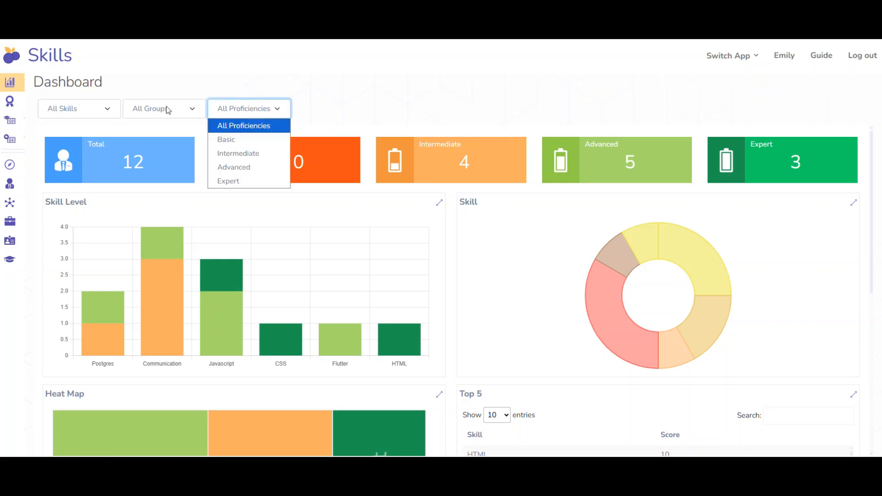
{"action": "left_click", "coordinate": [87, 114]}
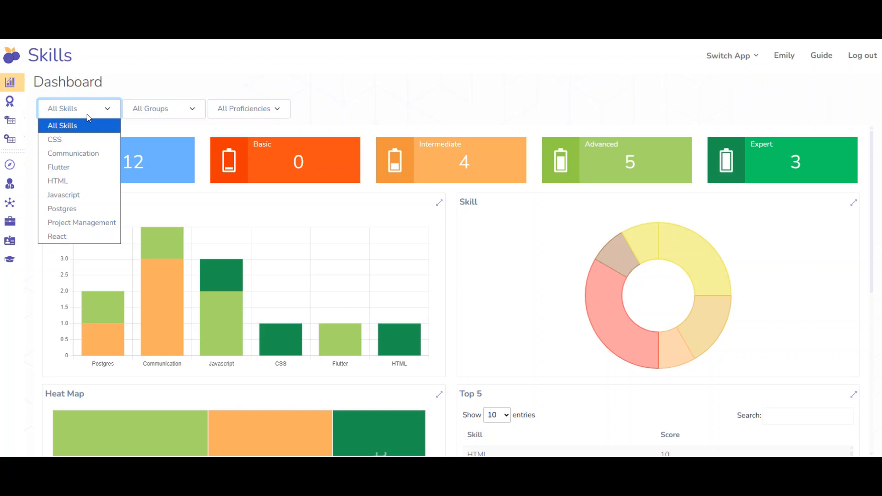
{"action": "left_click", "coordinate": [83, 194]}
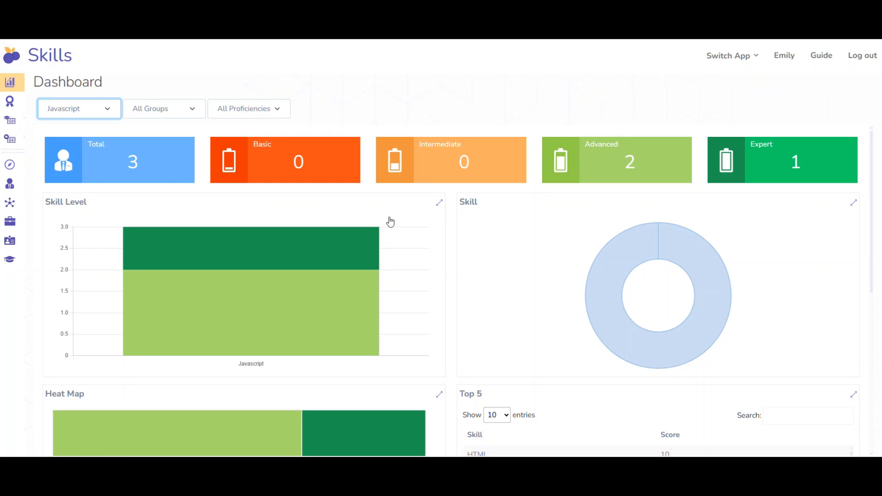
{"action": "left_click", "coordinate": [92, 106]}
{"action": "left_click", "coordinate": [80, 124]}
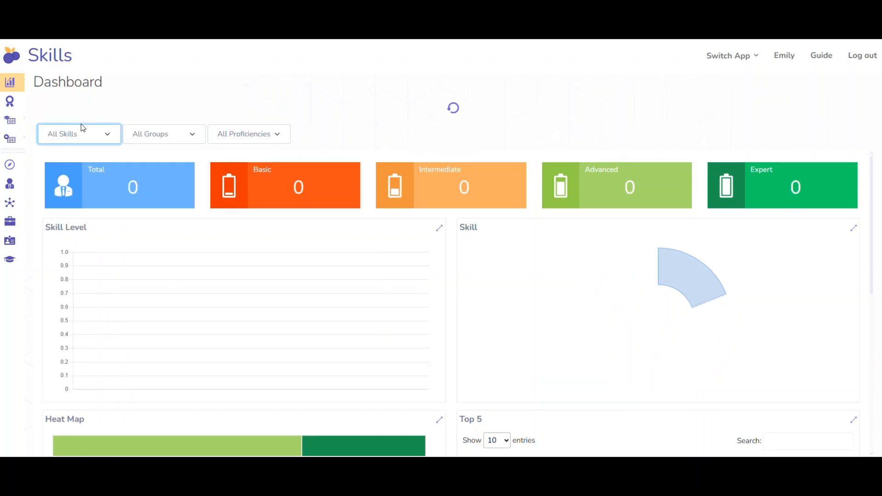
Open the list of employee ratings and review the CSS rating's proficiency and skill traits.
{"action": "mouse_move", "coordinate": [7, 103]}
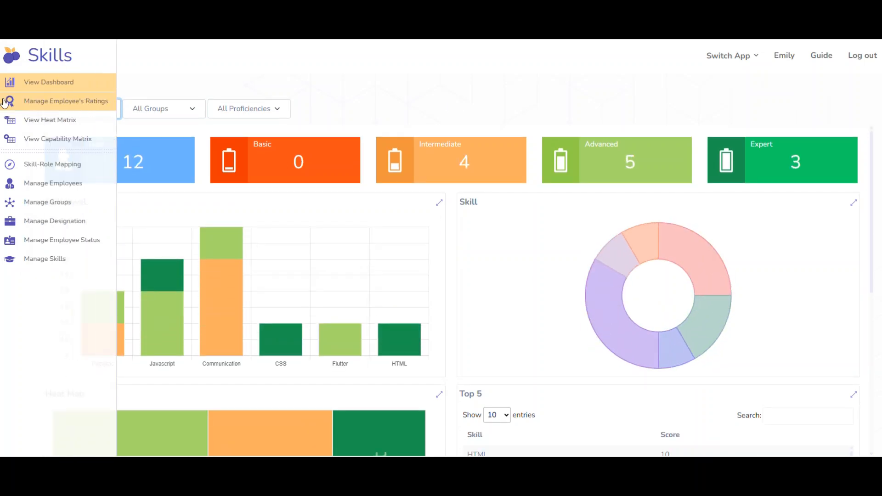
{"action": "left_click", "coordinate": [34, 103]}
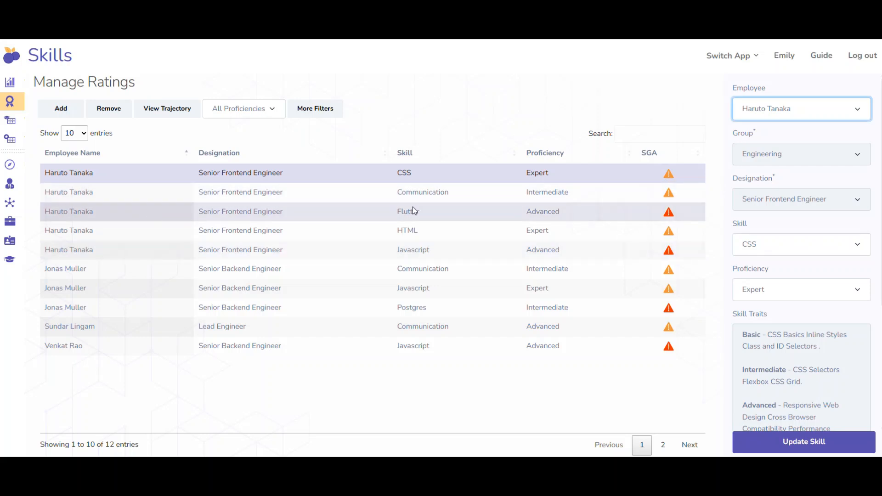
{"action": "scroll", "coordinate": [780, 289], "scroll_direction": "down", "scroll_amount": 3}
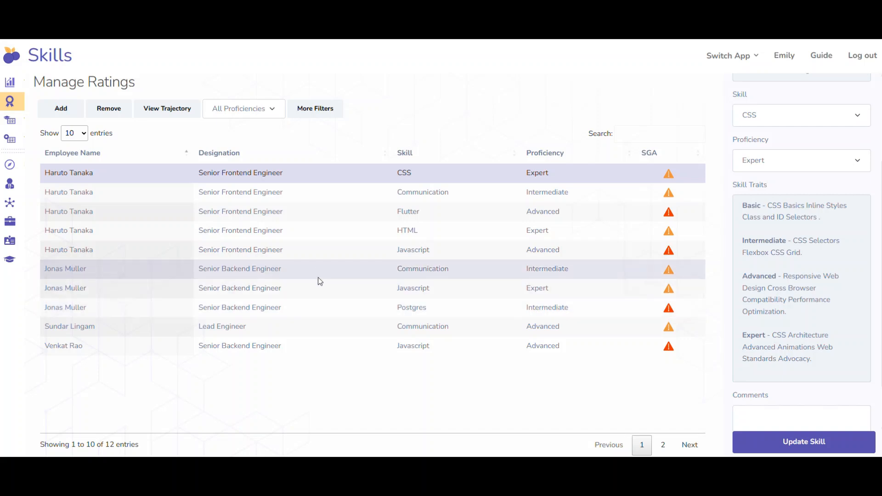
Open the Heat Matrix and examine each employee's proficiency levels across the skills.
{"action": "mouse_move", "coordinate": [20, 136]}
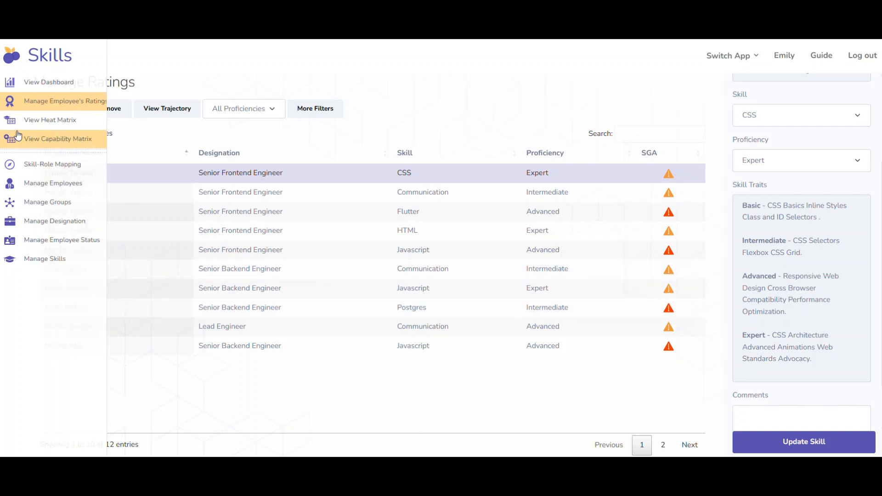
{"action": "left_click", "coordinate": [55, 124]}
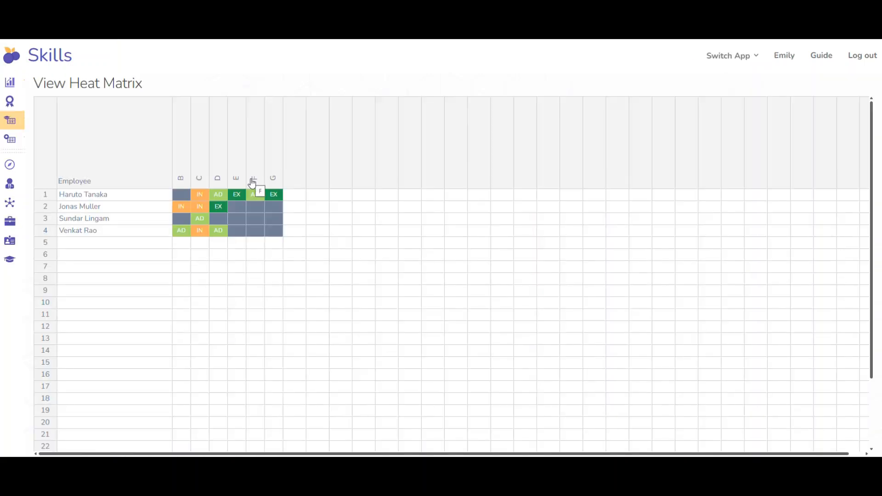
{"action": "mouse_move", "coordinate": [274, 237]}
View the Capability Matrix and the Skill-Role Mapping to examine proficiency columns, roles and assigned skills.
{"action": "left_click", "coordinate": [30, 143]}
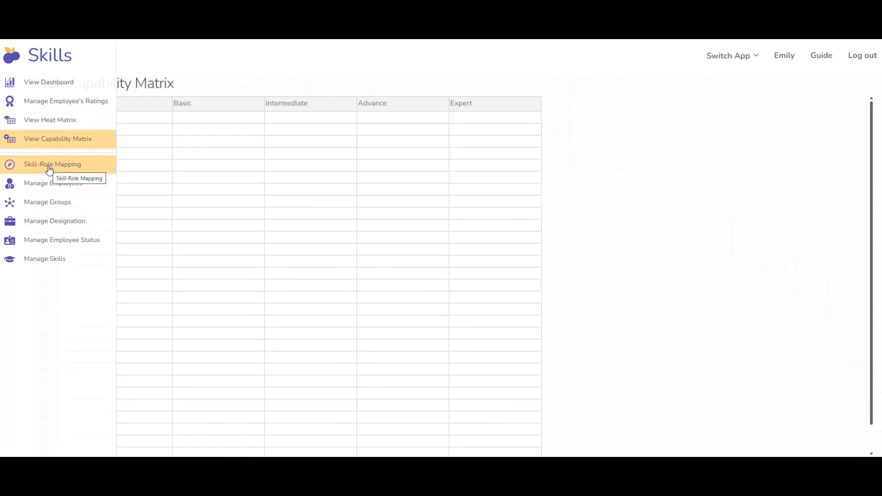
{"action": "left_click", "coordinate": [50, 169]}
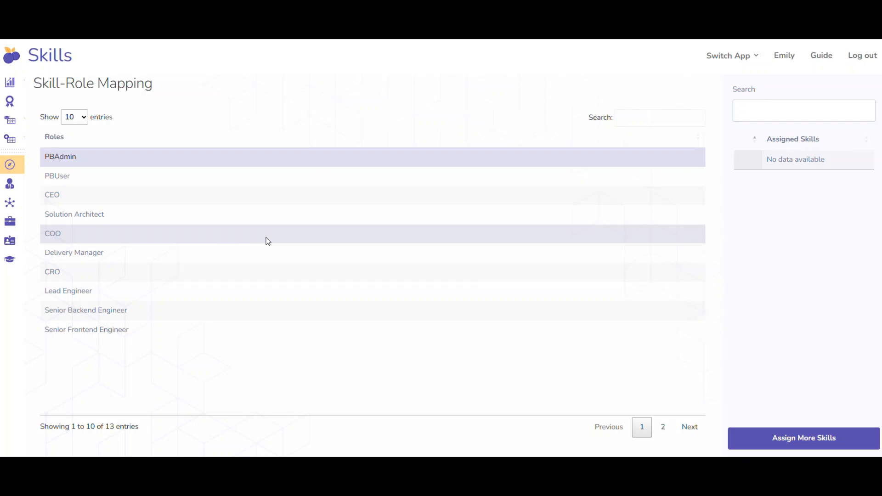
{"action": "mouse_move", "coordinate": [9, 188]}
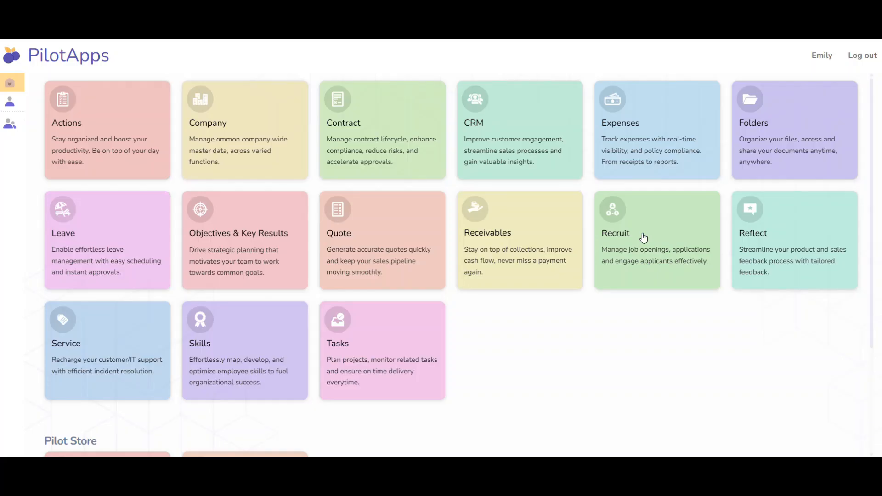
Switch to the Recruit app, review its dashboard and open the list for managing applications.
{"action": "left_click", "coordinate": [641, 236]}
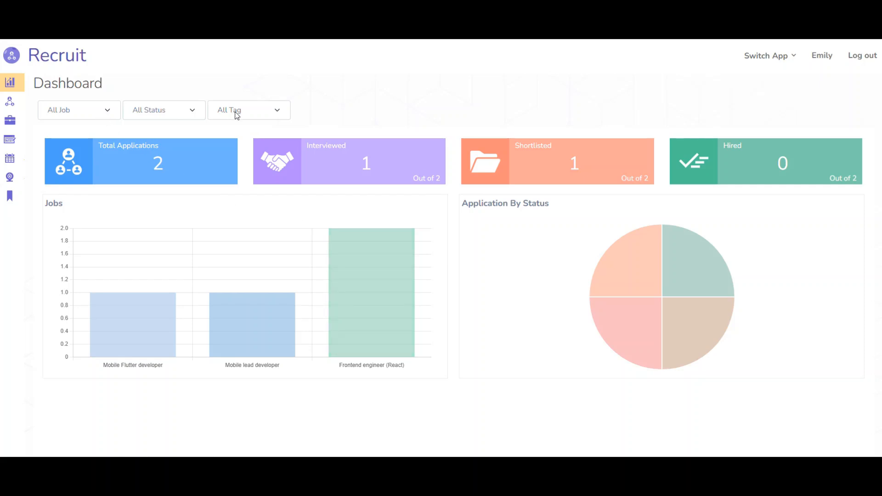
{"action": "mouse_move", "coordinate": [17, 118]}
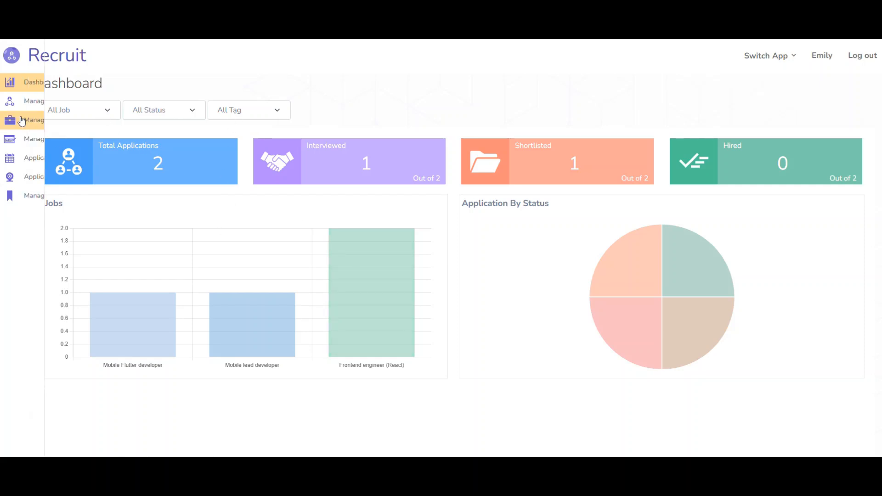
{"action": "left_click", "coordinate": [43, 108]}
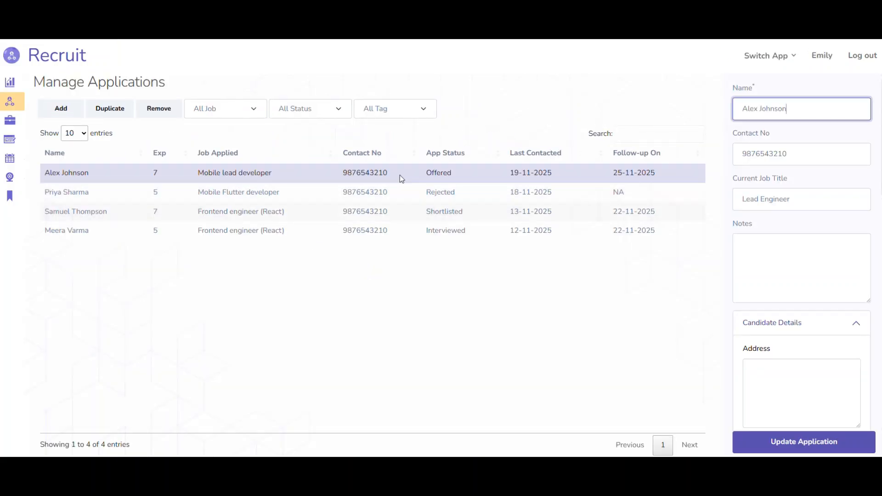
Review the Mobile lead developer applicant's candidate and application details, view the attached resume, and close it.
{"action": "scroll", "coordinate": [749, 193], "scroll_direction": "down", "scroll_amount": 3}
{"action": "scroll", "coordinate": [749, 193], "scroll_direction": "down", "scroll_amount": 7}
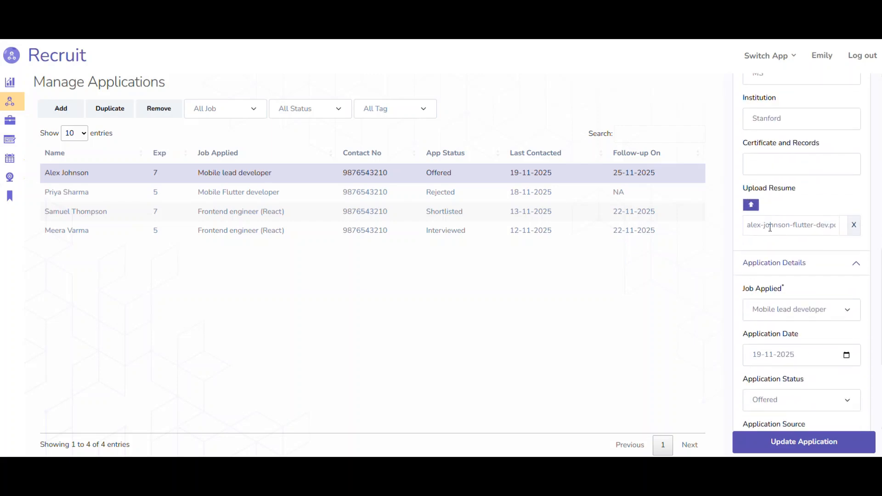
{"action": "left_click", "coordinate": [773, 226]}
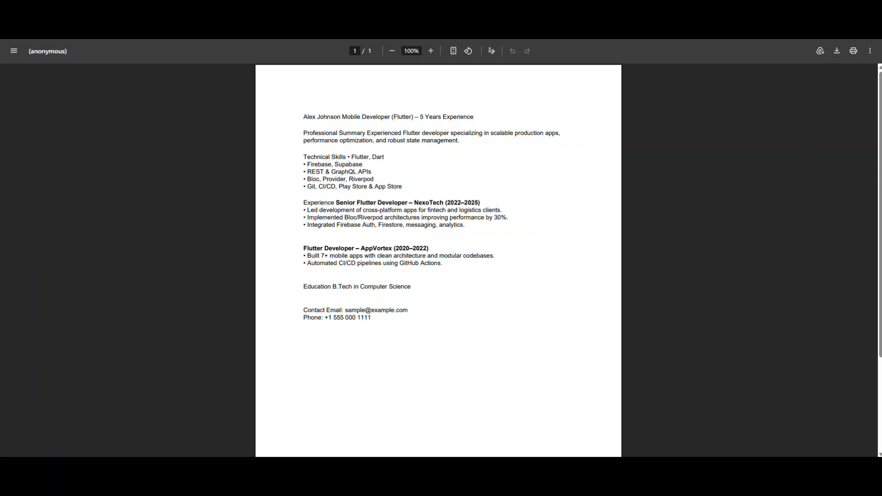
{"action": "key", "text": "ctrl+w"}
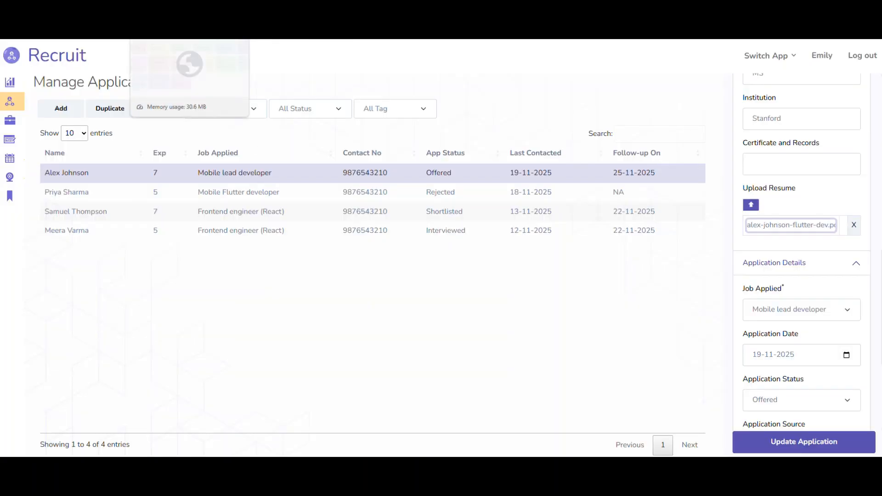
Return to the PilotApps home, log out and sign in with a different user's account.
{"action": "left_click", "coordinate": [165, 18]}
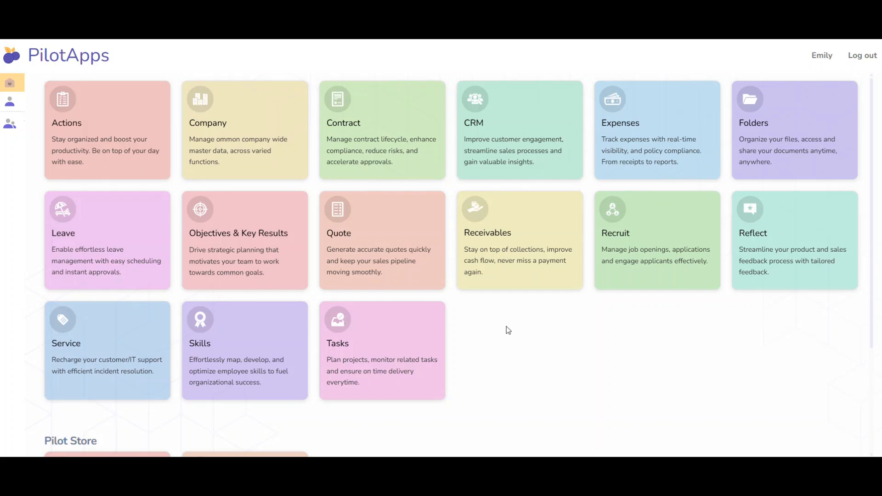
{"action": "left_click", "coordinate": [860, 58]}
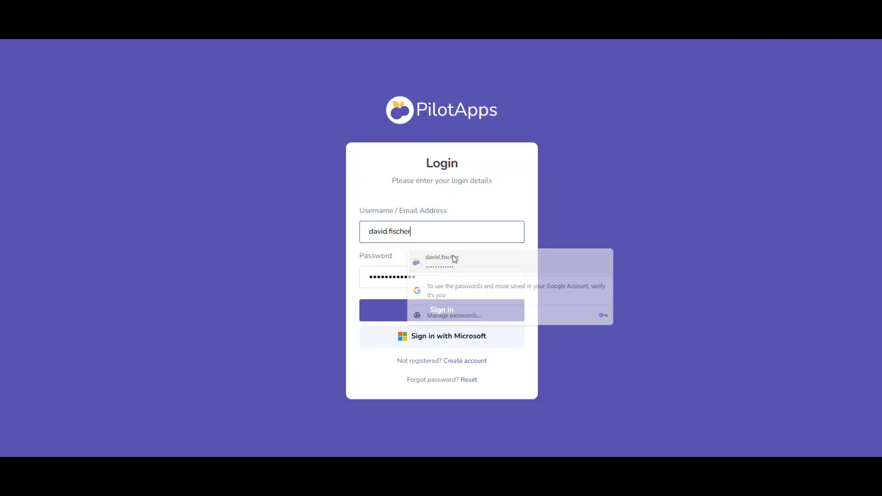
{"action": "left_click", "coordinate": [454, 258]}
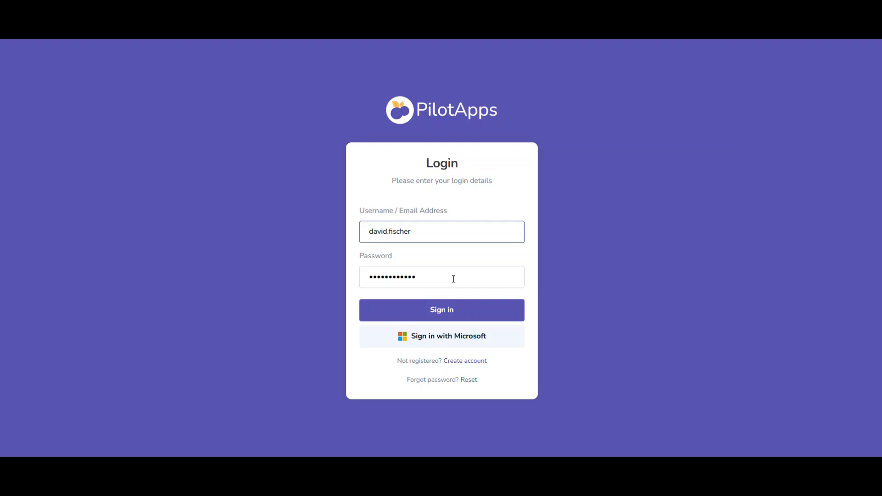
{"action": "left_click", "coordinate": [447, 311]}
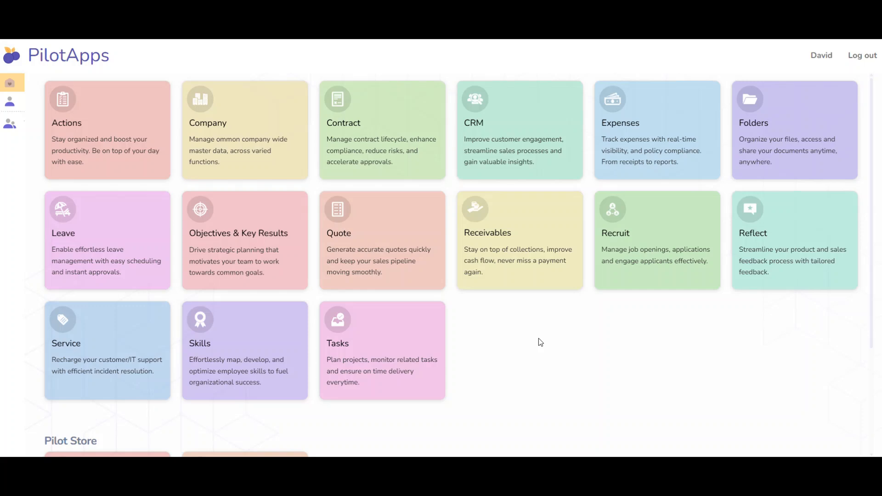
Open the Receivables app and review its dashboard of pending and received amounts, receivables by status, and payments.
{"action": "left_click", "coordinate": [523, 256]}
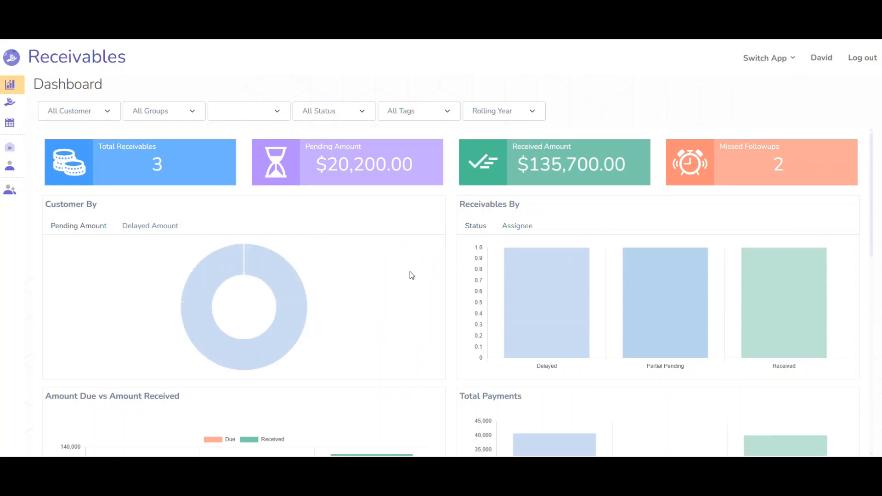
{"action": "scroll", "coordinate": [410, 275], "scroll_direction": "down", "scroll_amount": 4}
{"action": "scroll", "coordinate": [410, 275], "scroll_direction": "up", "scroll_amount": 4}
Open the list of receivables and review the details of the "HelpGen US (AI Chat Support System)" entry.
{"action": "mouse_move", "coordinate": [45, 105]}
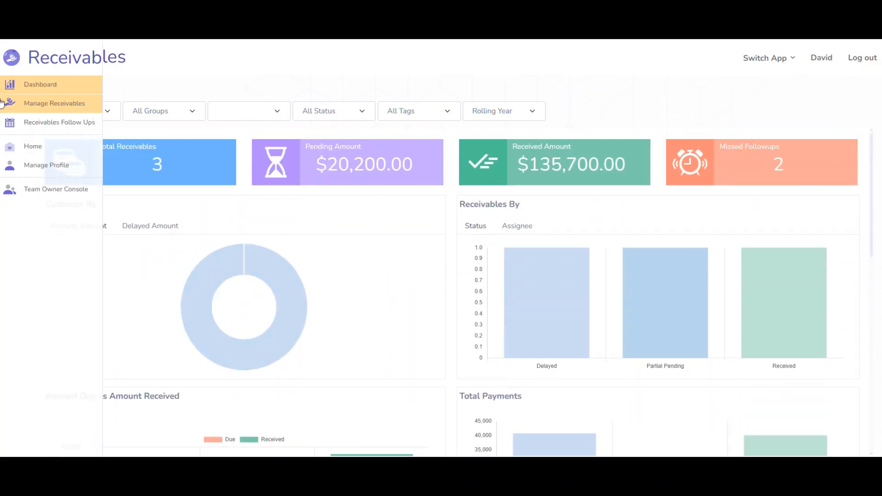
{"action": "left_click", "coordinate": [49, 111]}
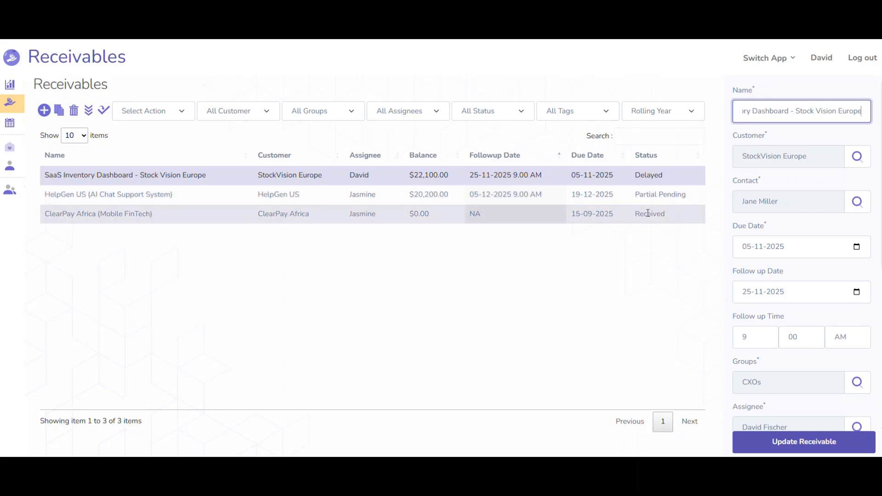
{"action": "left_click", "coordinate": [352, 192]}
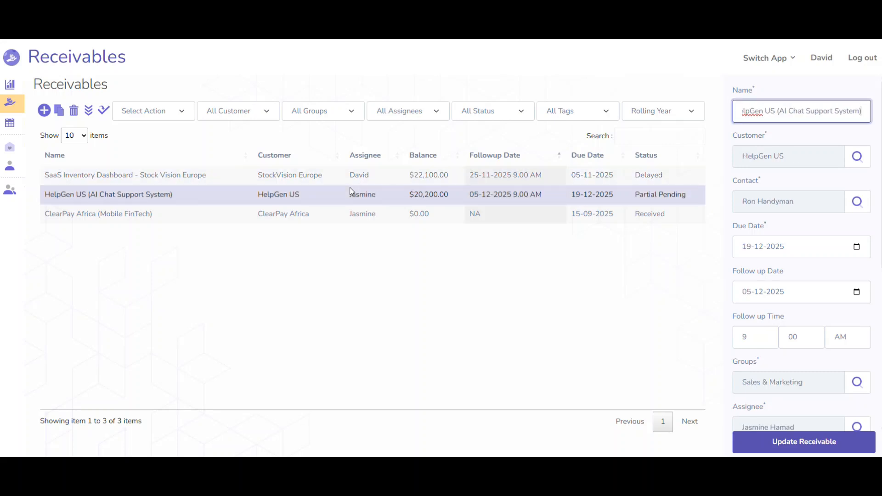
Open Manage Payments for the HelpGen US receivable and review the details and notes of the 10-10-2025 and 20-11-2025 payments.
{"action": "left_click", "coordinate": [148, 112]}
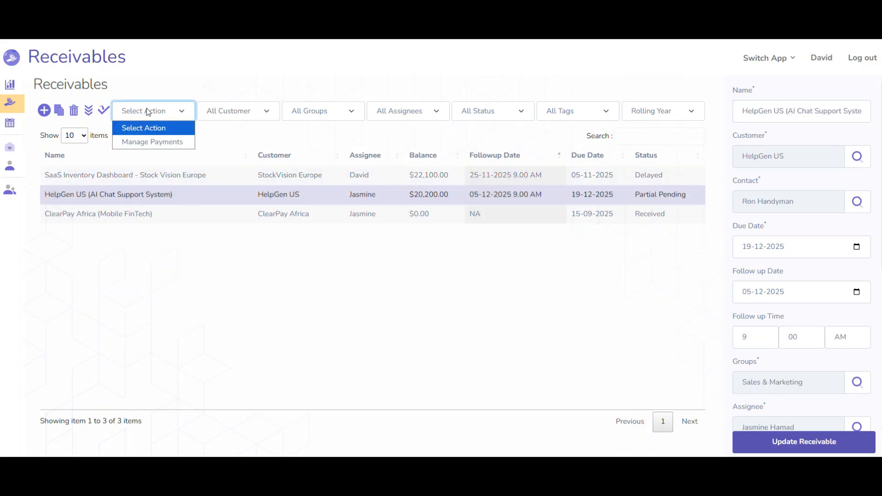
{"action": "left_click", "coordinate": [148, 142]}
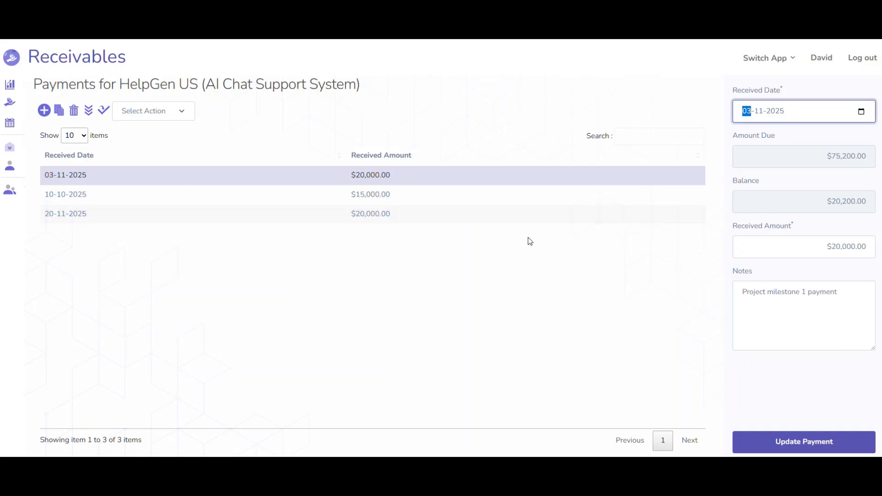
{"action": "left_click", "coordinate": [526, 195]}
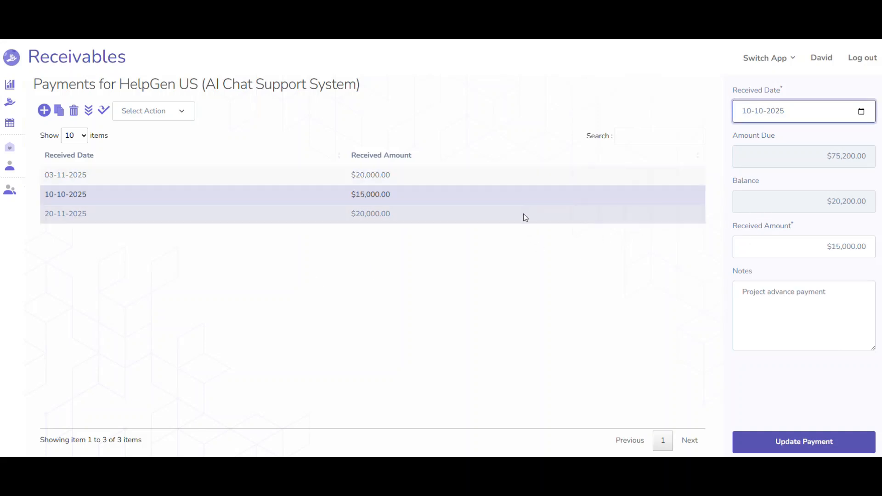
{"action": "left_click", "coordinate": [524, 215]}
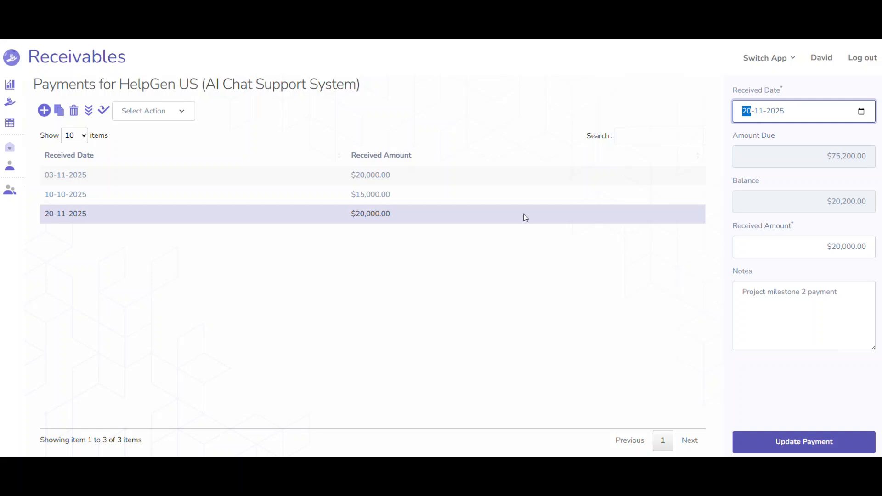
Leave Receivables for the Reflect app and review the "Sales intro session feedback" dashboard's charts for all four questions.
{"action": "left_click", "coordinate": [16, 86]}
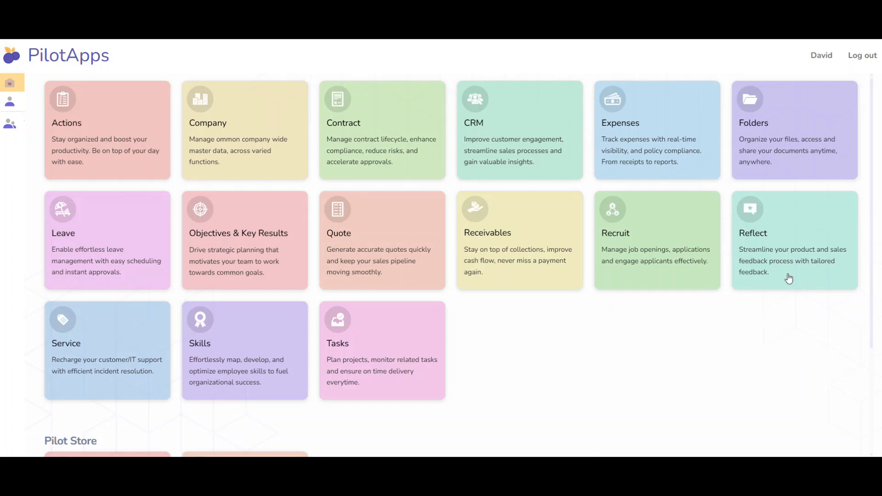
{"action": "left_click", "coordinate": [789, 279]}
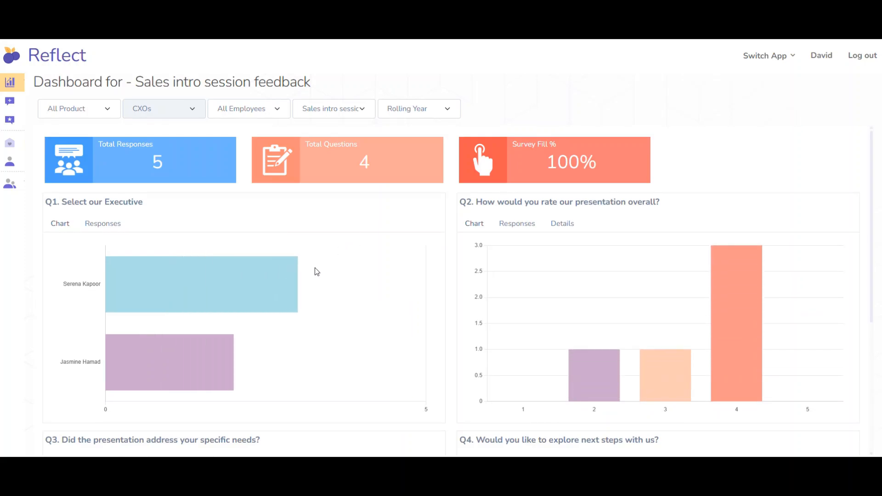
{"action": "scroll", "coordinate": [317, 271], "scroll_direction": "down", "scroll_amount": 3}
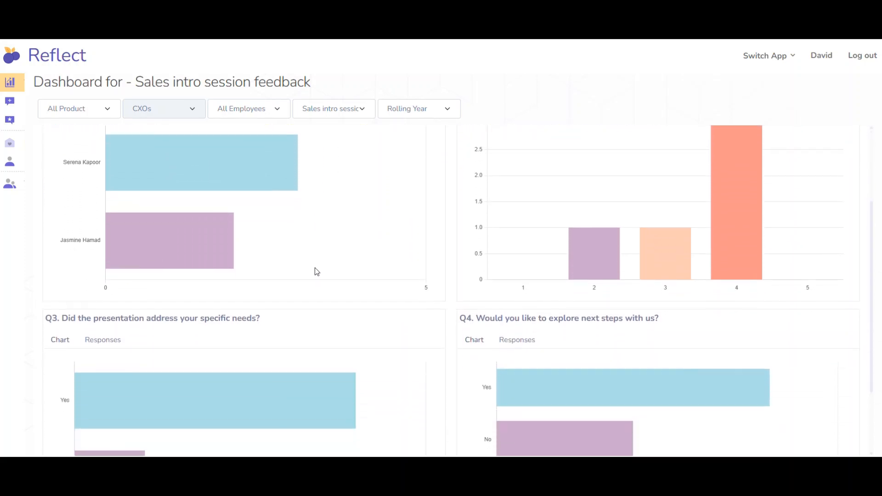
{"action": "scroll", "coordinate": [315, 270], "scroll_direction": "down", "scroll_amount": 2}
{"action": "scroll", "coordinate": [316, 272], "scroll_direction": "up", "scroll_amount": 3}
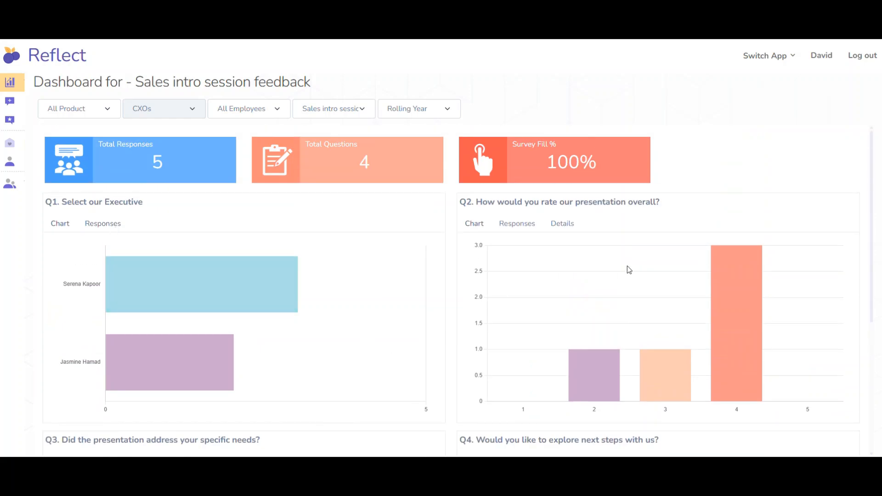
{"action": "scroll", "coordinate": [670, 265], "scroll_direction": "down", "scroll_amount": 1}
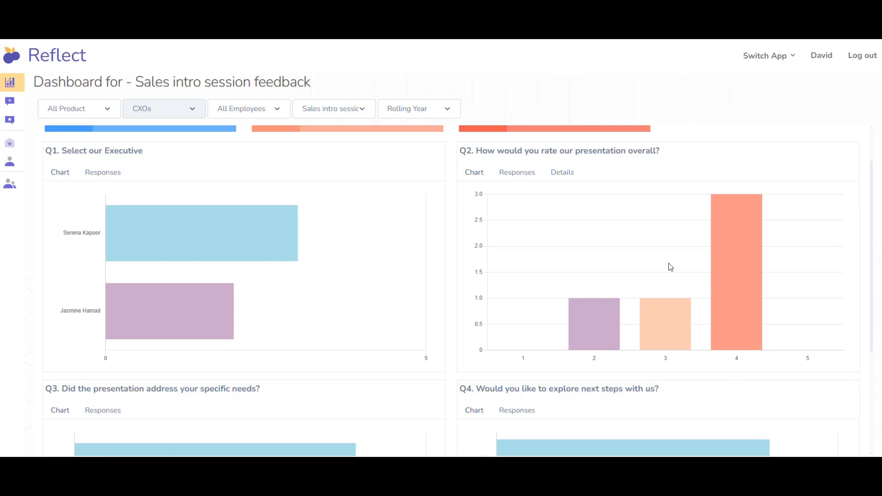
{"action": "scroll", "coordinate": [670, 267], "scroll_direction": "down", "scroll_amount": 3}
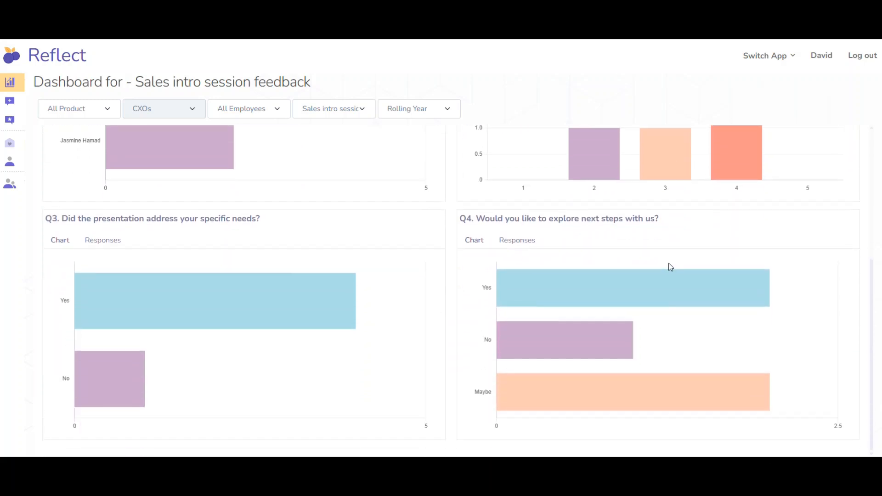
{"action": "scroll", "coordinate": [670, 267], "scroll_direction": "up", "scroll_amount": 4}
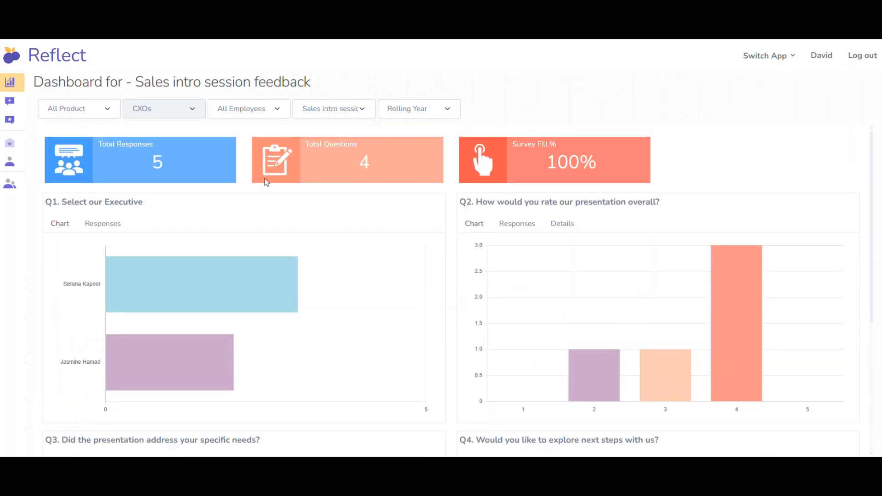
Open the list of feedback templates and review the question definition and form preview of the "Intro feedback" template.
{"action": "mouse_move", "coordinate": [21, 109]}
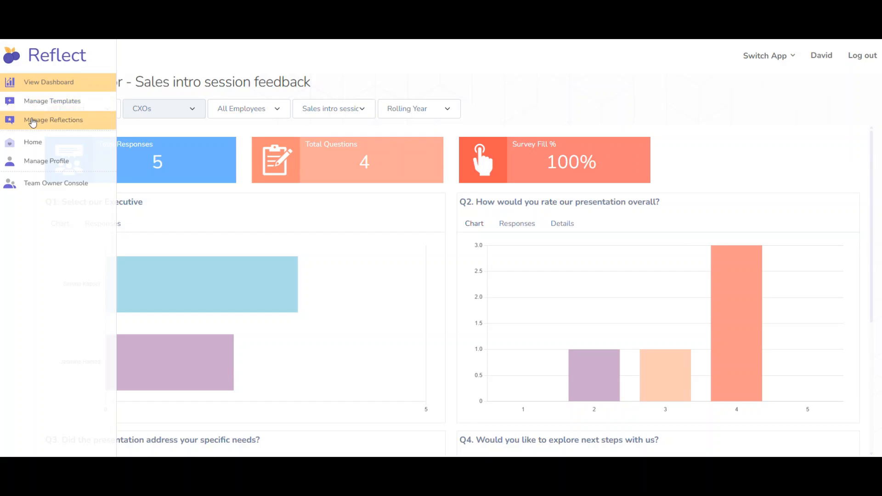
{"action": "left_click", "coordinate": [33, 103]}
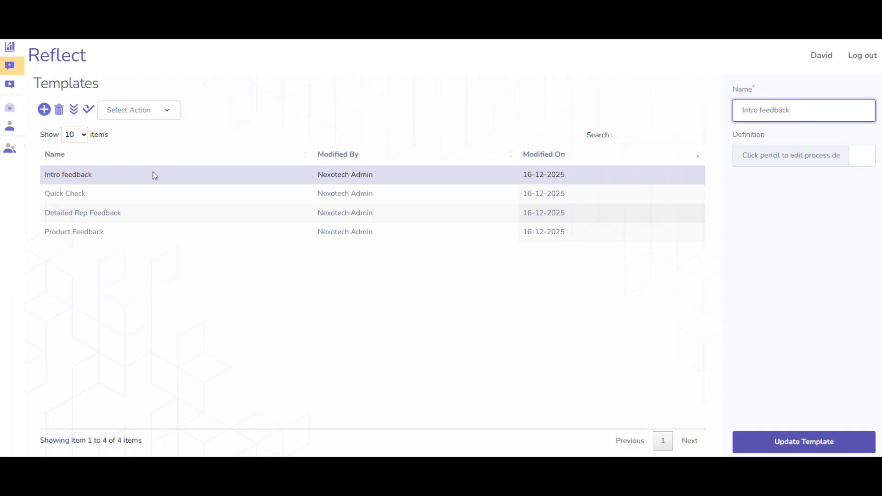
{"action": "left_click", "coordinate": [862, 156]}
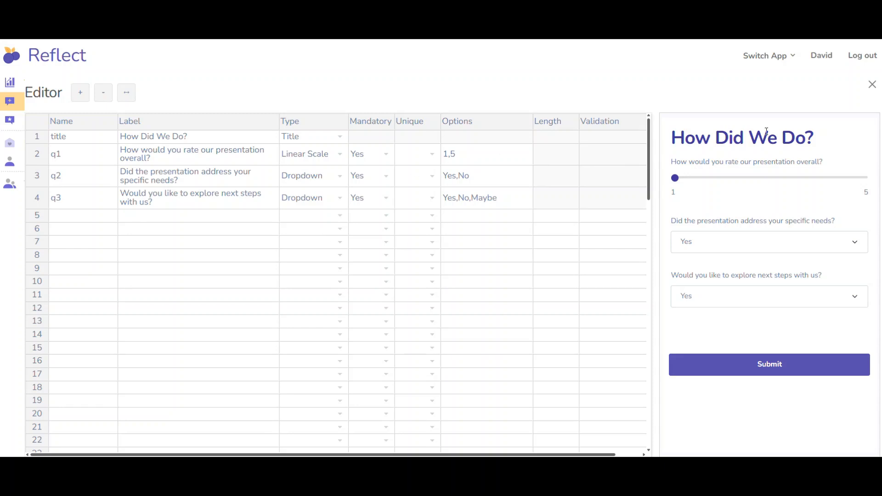
{"action": "left_click", "coordinate": [872, 85]}
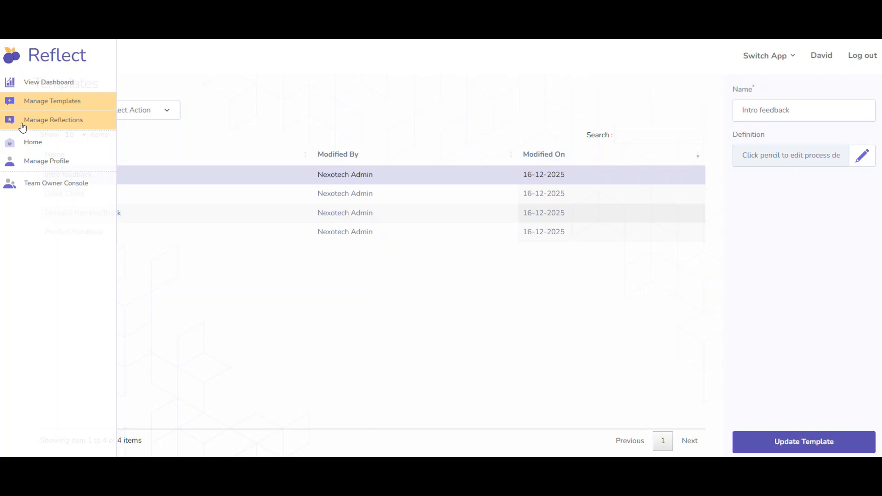
Copy the link of the "Sales intro session feedback" reflection and open it in an incognito browser window.
{"action": "left_click", "coordinate": [23, 127]}
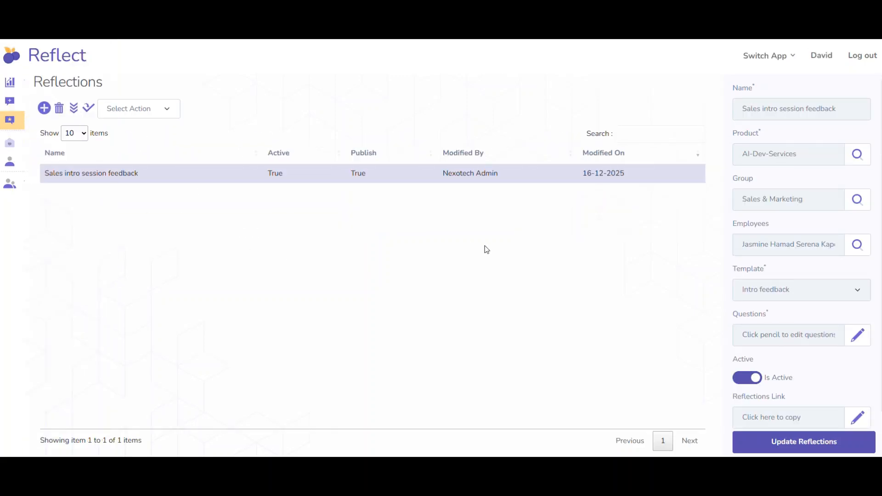
{"action": "scroll", "coordinate": [779, 336], "scroll_direction": "down", "scroll_amount": 1}
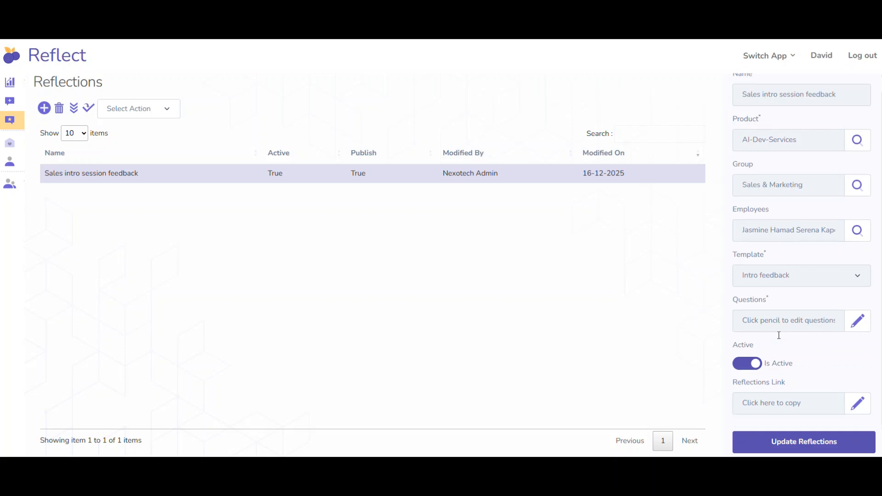
{"action": "left_click", "coordinate": [855, 412]}
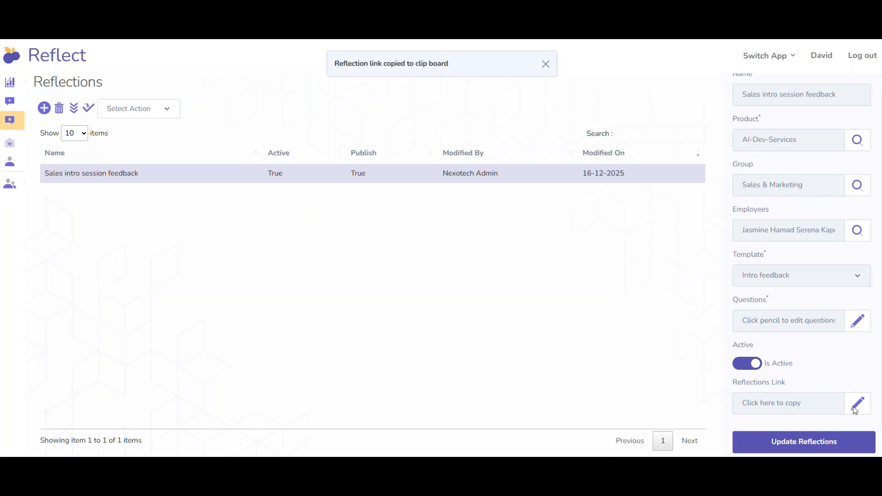
{"action": "key", "text": "ctrl+shift+n"}
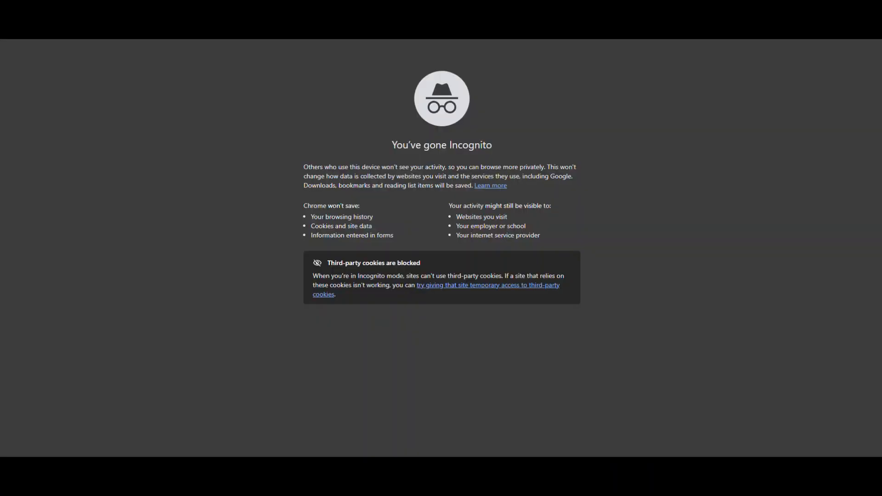
{"action": "key", "text": "ctrl+v"}
{"action": "key", "text": "Return"}
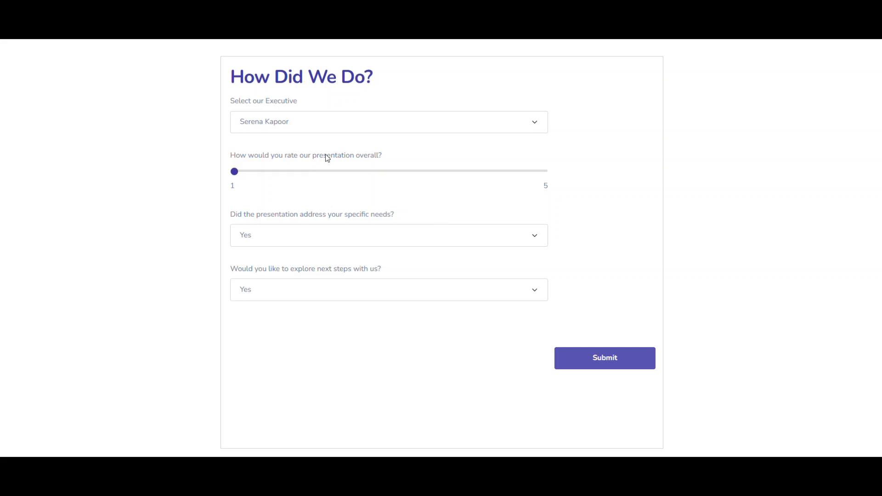
Choose the second listed executive in the "How Did We Do?" form, rate the presentation 4 and submit the feedback.
{"action": "left_click", "coordinate": [274, 125]}
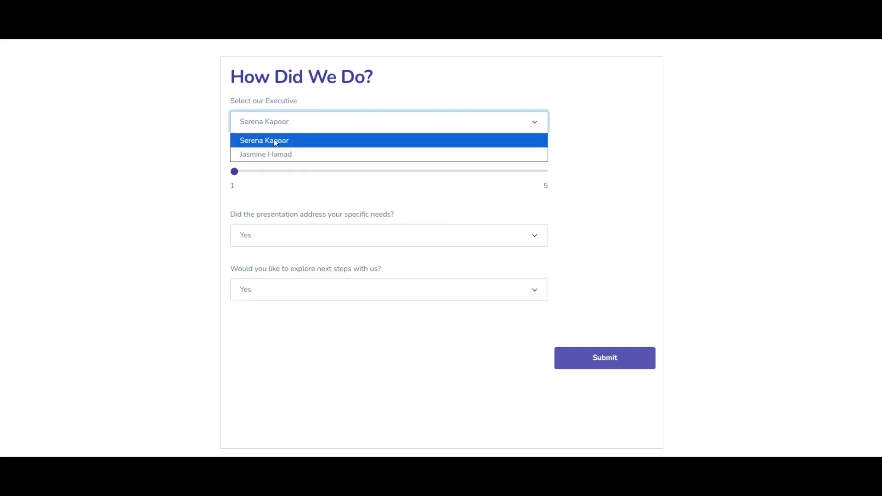
{"action": "left_click", "coordinate": [275, 156]}
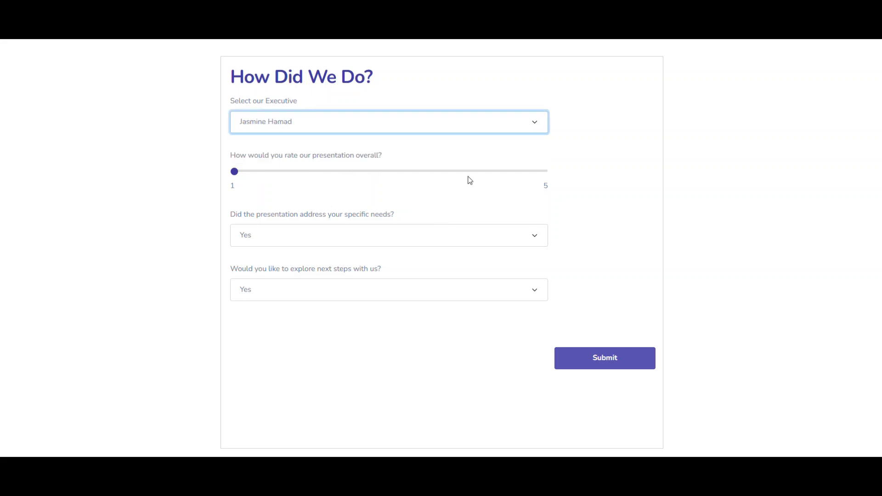
{"action": "left_click", "coordinate": [482, 173]}
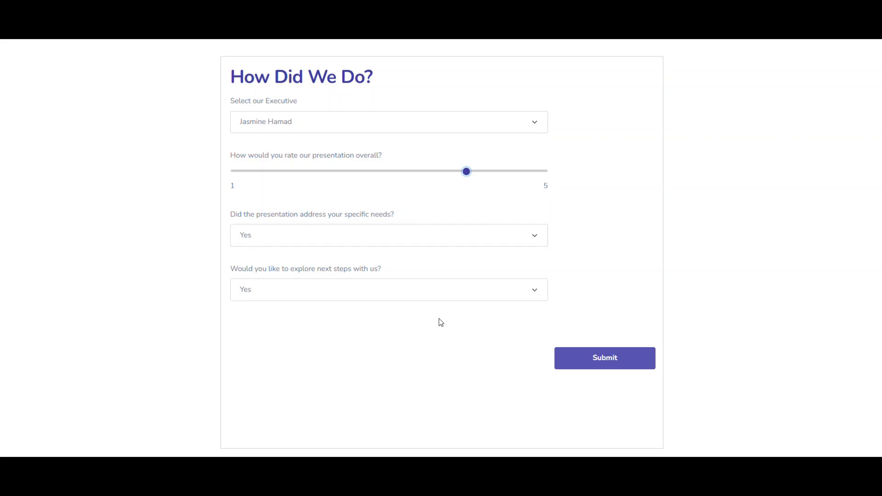
{"action": "left_click", "coordinate": [593, 363]}
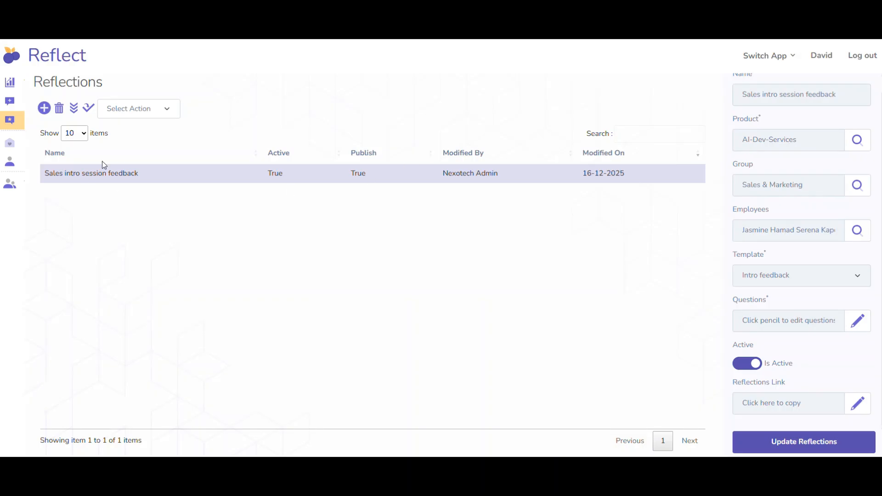
View the submitted answers of the "Sales intro session feedback" reflection and review its updated dashboard charts.
{"action": "left_click", "coordinate": [138, 109]}
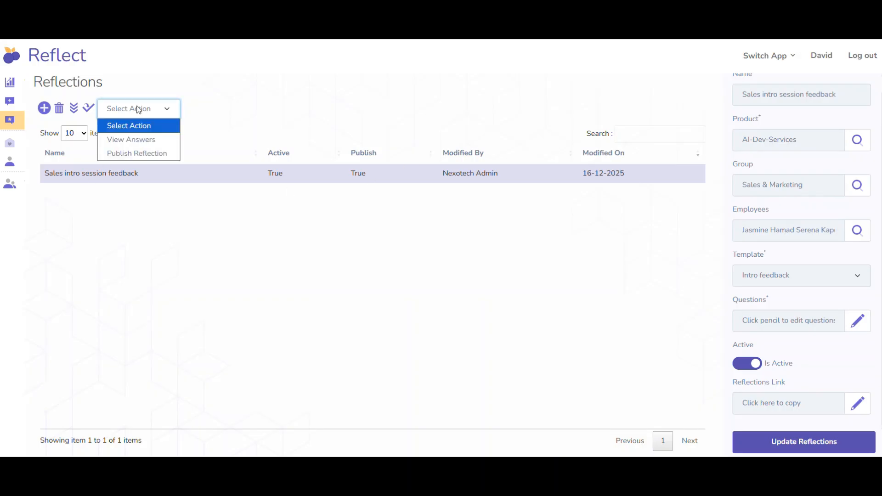
{"action": "left_click", "coordinate": [145, 140]}
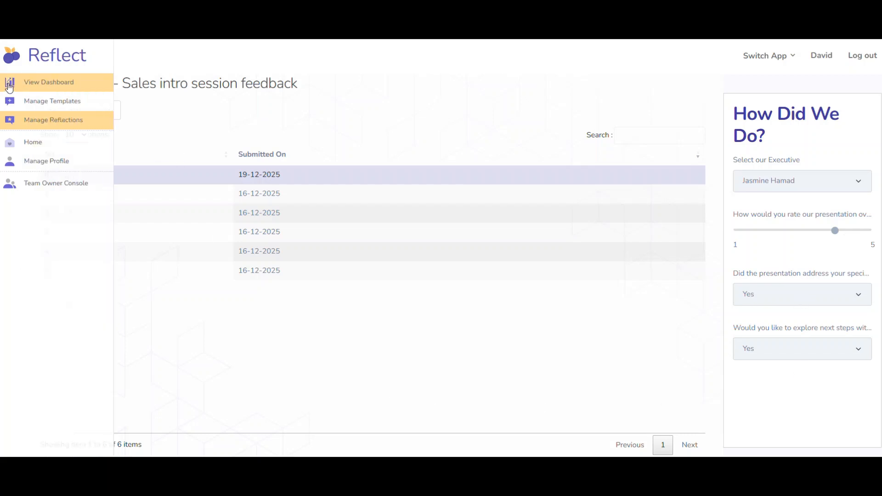
{"action": "left_click", "coordinate": [9, 85]}
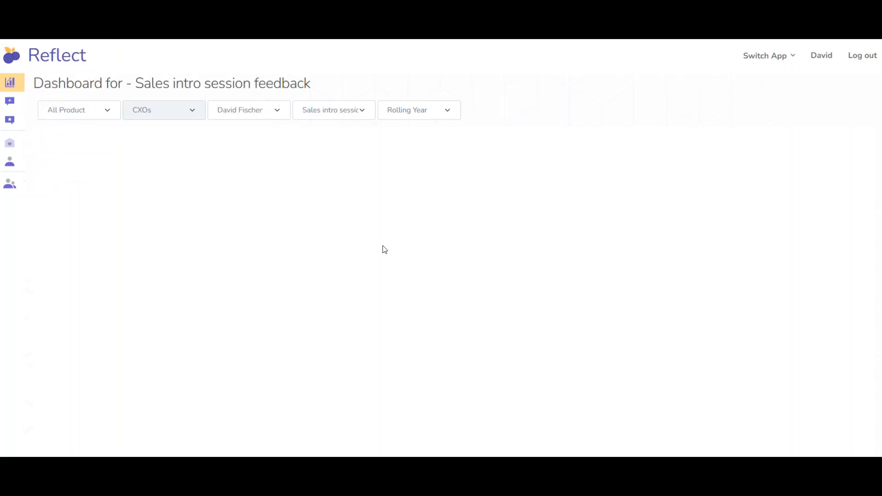
{"action": "scroll", "coordinate": [385, 250], "scroll_direction": "down", "scroll_amount": 1}
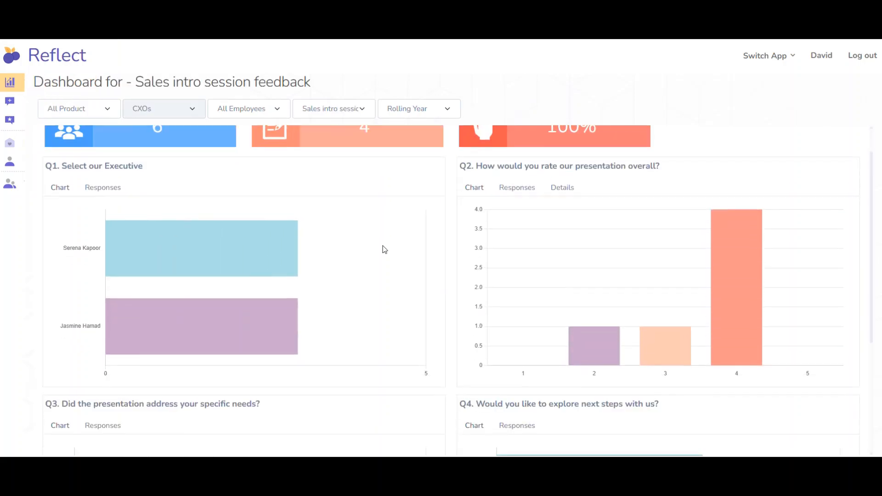
{"action": "scroll", "coordinate": [384, 249], "scroll_direction": "up", "scroll_amount": 1}
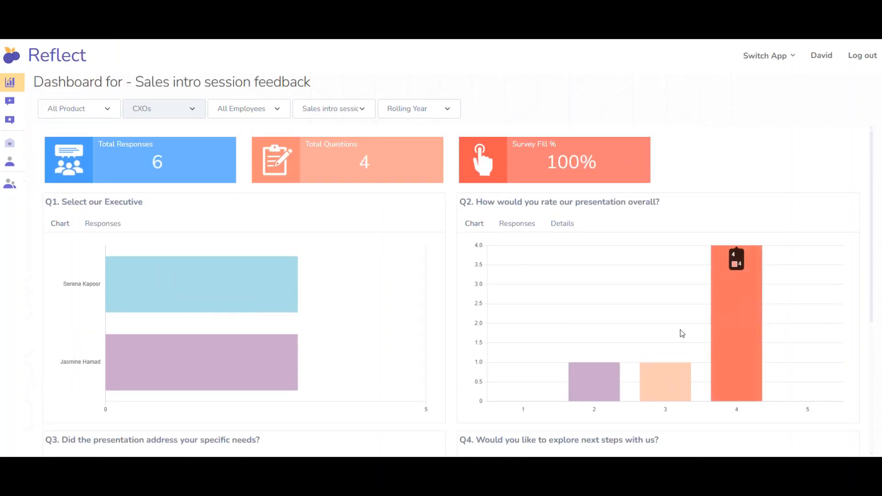
{"action": "scroll", "coordinate": [450, 338], "scroll_direction": "down", "scroll_amount": 3}
{"action": "scroll", "coordinate": [449, 339], "scroll_direction": "down", "scroll_amount": 2}
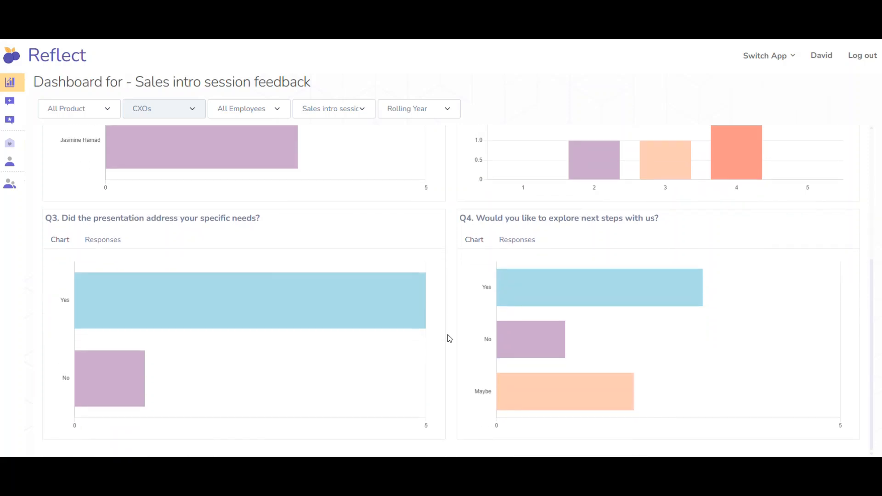
{"action": "scroll", "coordinate": [449, 339], "scroll_direction": "up", "scroll_amount": 5}
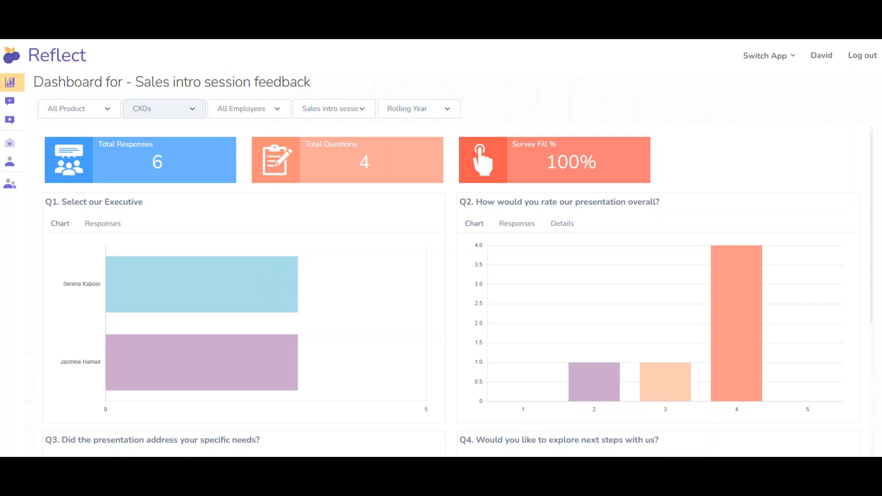
Switch to the Folders app, enter the Projects folder and view the stockvision-rfp.pdf file.
{"action": "left_click", "coordinate": [193, 26]}
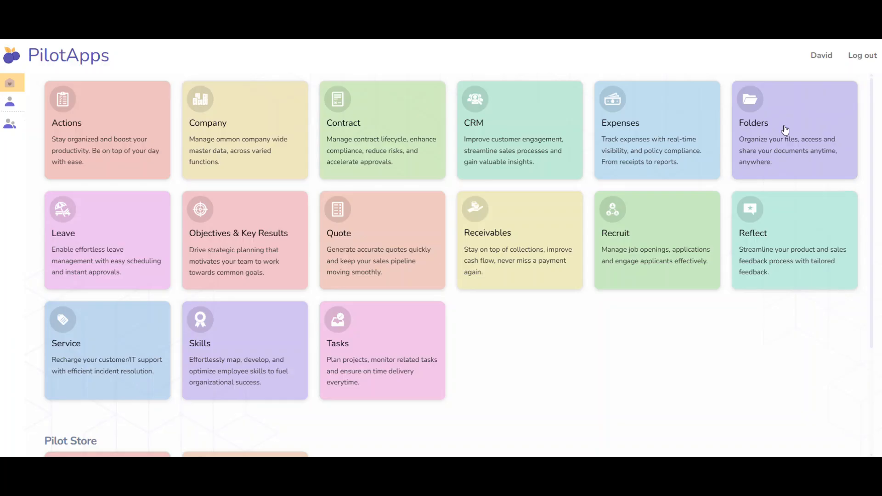
{"action": "left_click", "coordinate": [784, 130]}
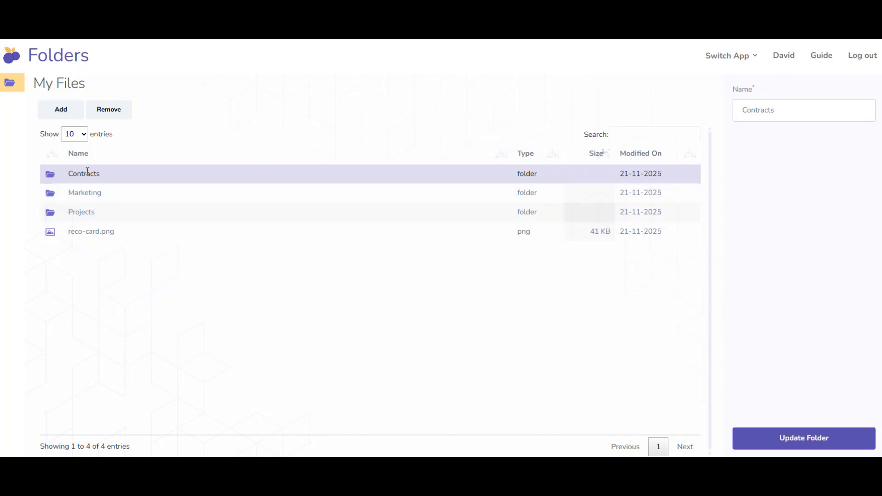
{"action": "left_click", "coordinate": [85, 212]}
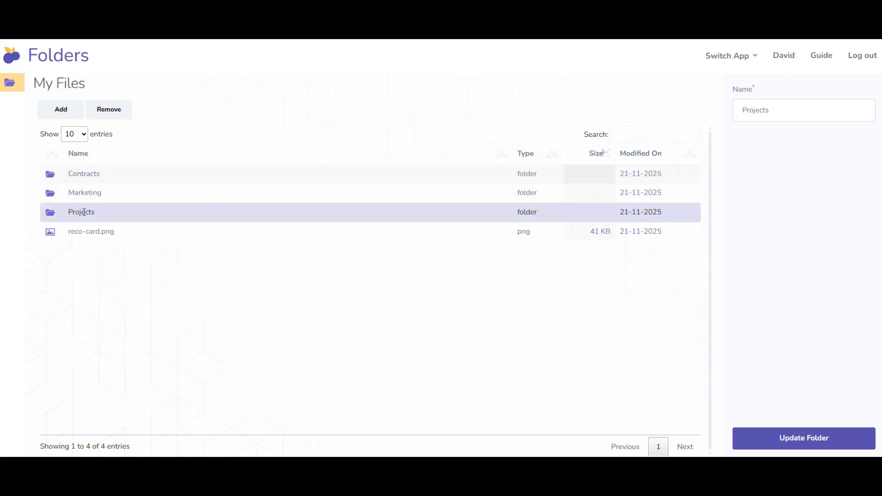
{"action": "double_click", "coordinate": [84, 211]}
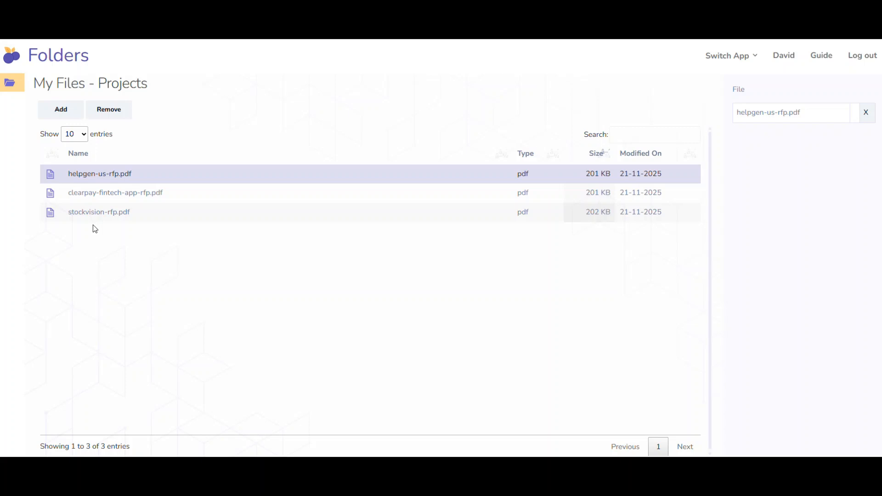
{"action": "left_click", "coordinate": [95, 212]}
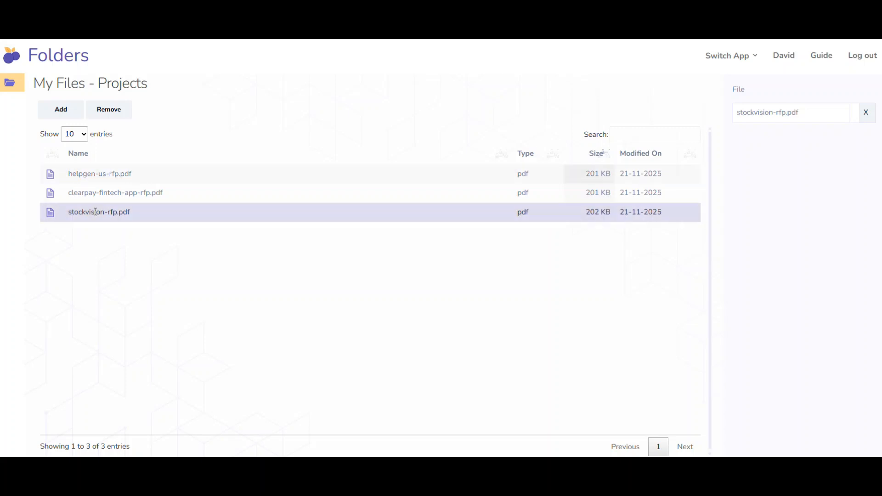
{"action": "left_click", "coordinate": [780, 113]}
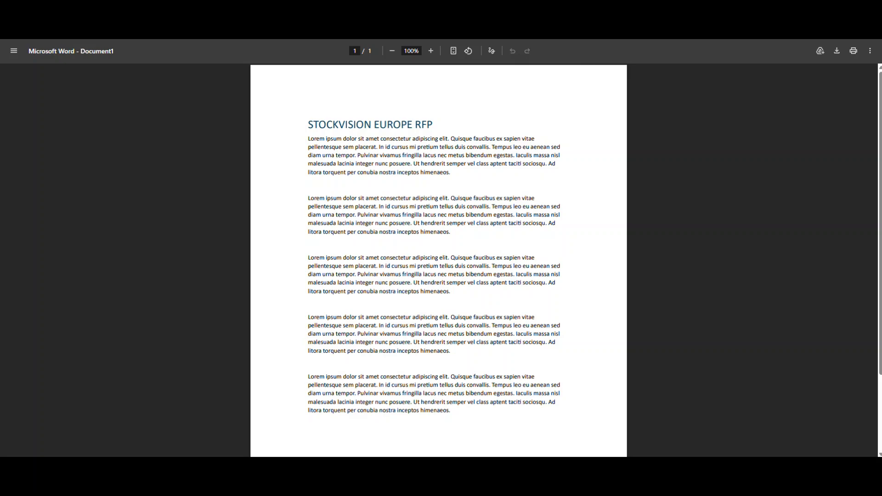
Close the PDF and go back from the Projects folder through My Files to the PilotApps home.
{"action": "left_click", "coordinate": [209, 9]}
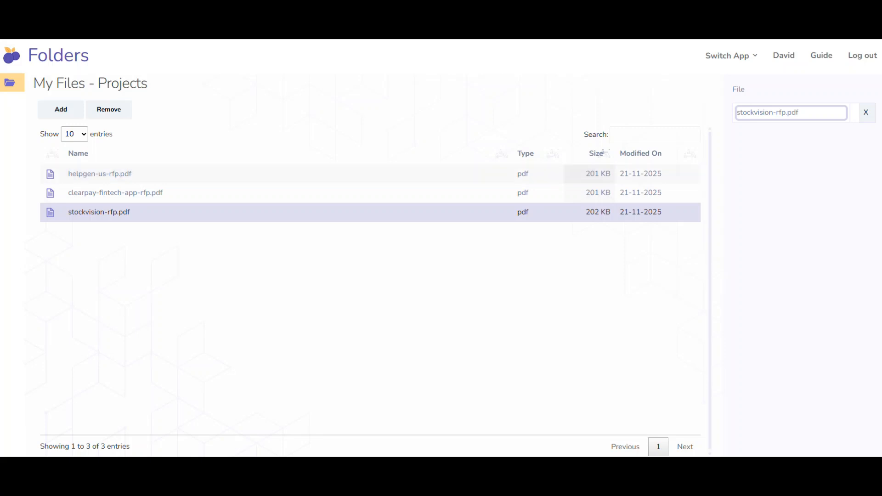
{"action": "key", "text": "alt+Left"}
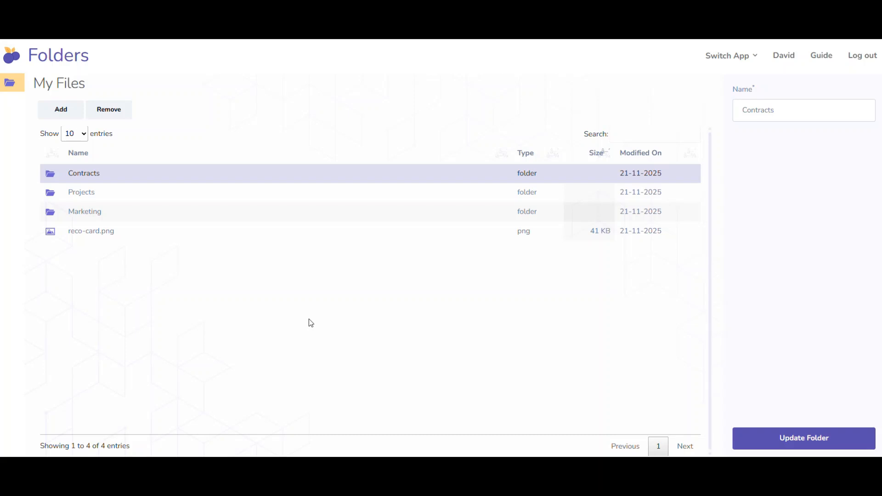
{"action": "key", "text": "alt+Left"}
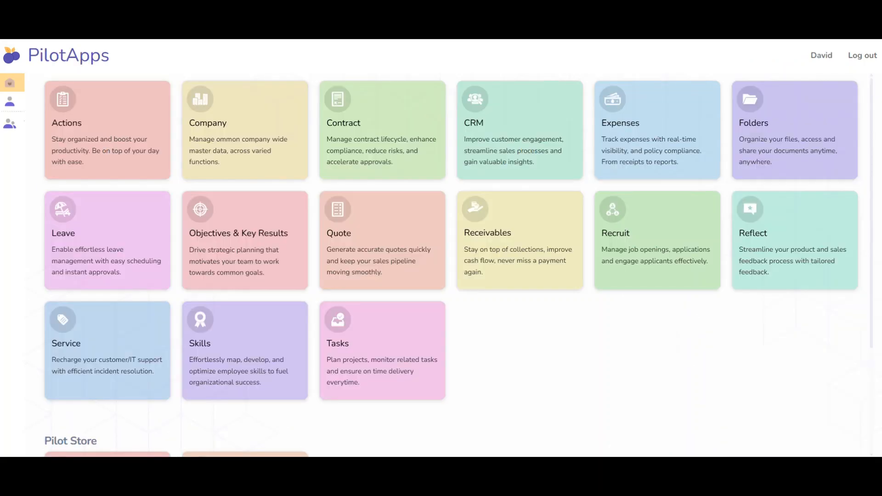